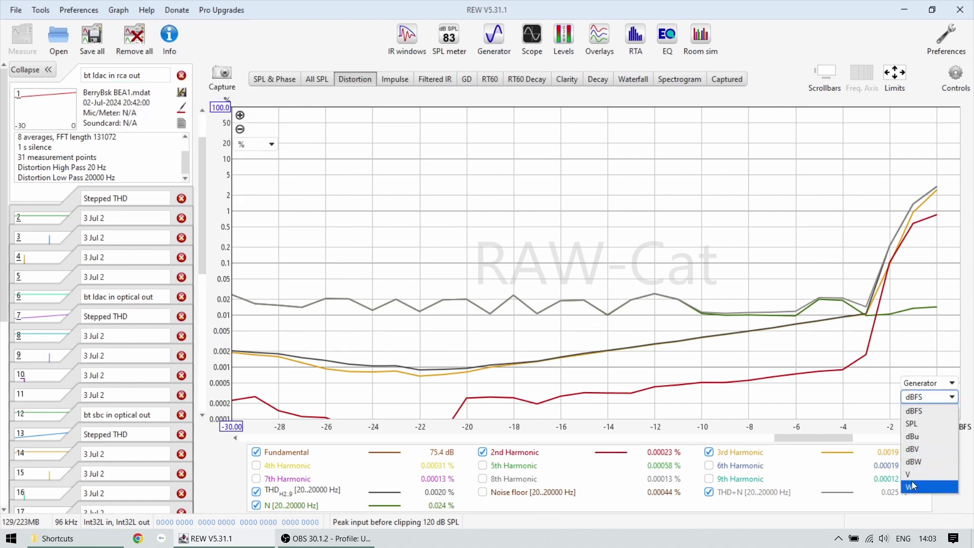
- Plot the LDAC RCA-out stepped THD sweep against generator output in volts
{"action": "left_click", "coordinate": [913, 486]}
{"action": "left_click", "coordinate": [928, 396]}
{"action": "left_click", "coordinate": [914, 474]}
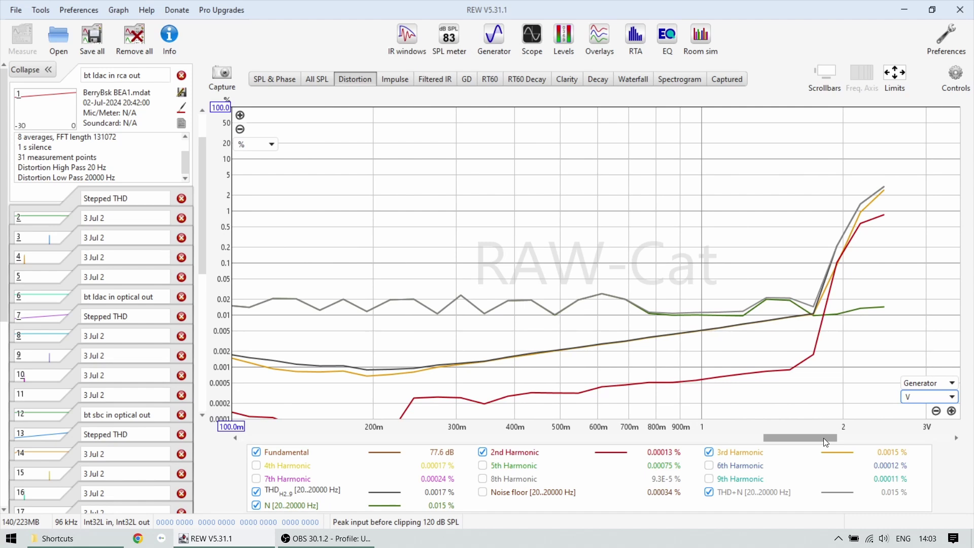
{"action": "left_click_drag", "start_coordinate": [823, 438], "coordinate": [825, 445]}
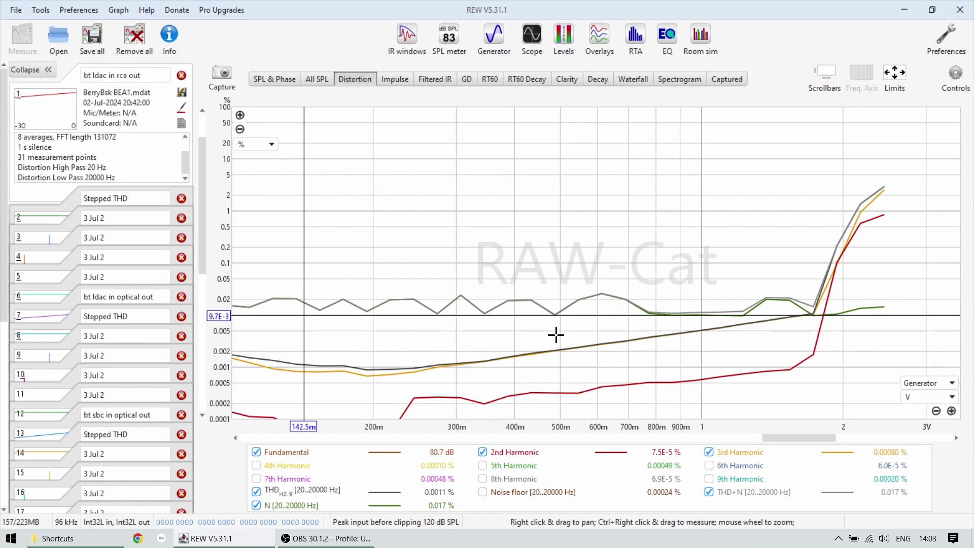
- Read distortion near 1.3 V, 2.1 V and 1.7 V, showing THD+N 0.014% at 1.715 V
{"action": "left_click", "coordinate": [760, 308]}
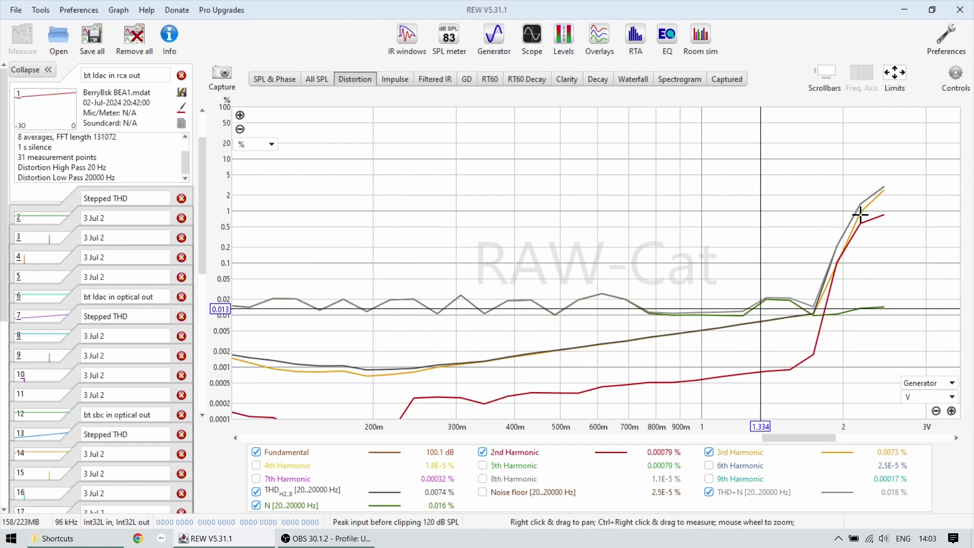
{"action": "left_click_drag", "start_coordinate": [853, 210], "coordinate": [855, 211]}
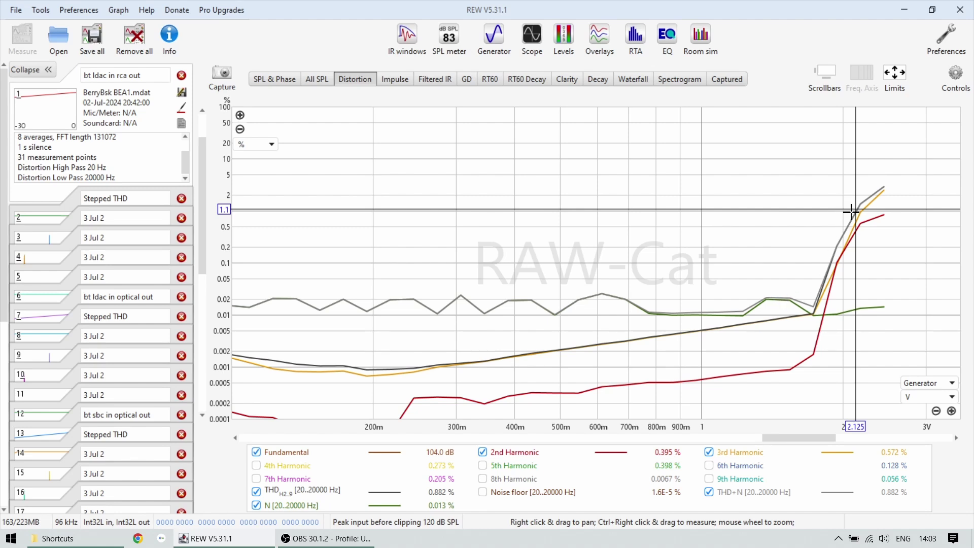
{"action": "left_click", "coordinate": [812, 306]}
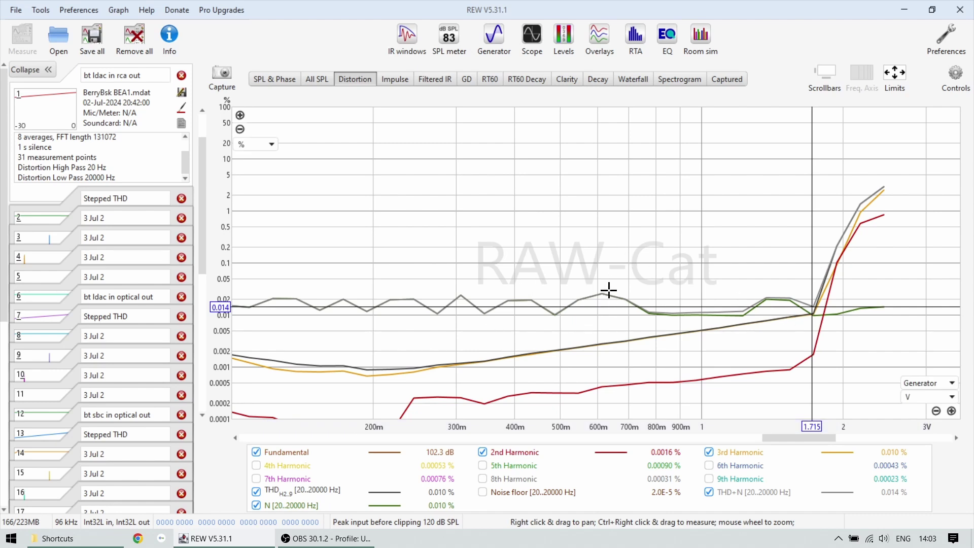
- Show the 1 kHz tone's spectrum in SPL & Phase over 20 Hz–20 kHz
{"action": "left_click", "coordinate": [270, 76]}
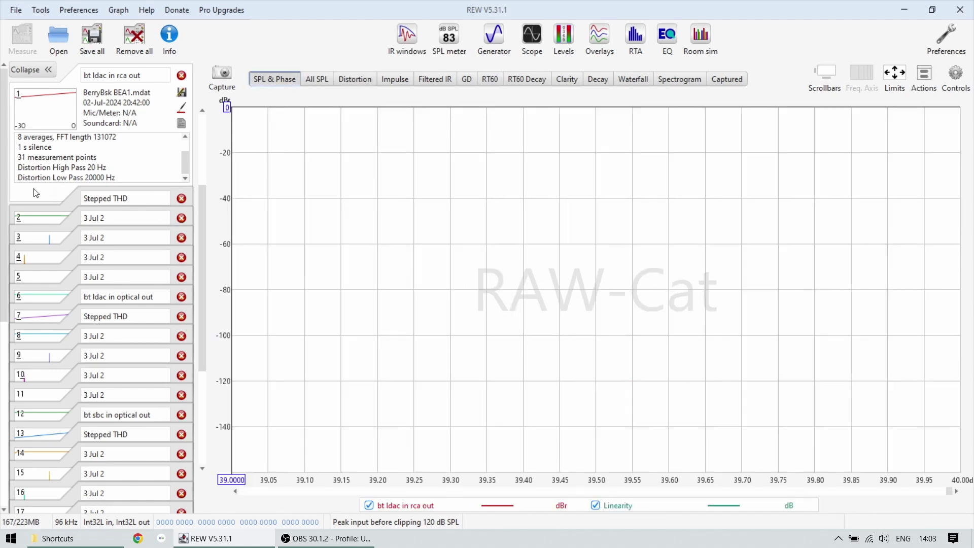
{"action": "left_click", "coordinate": [46, 231]}
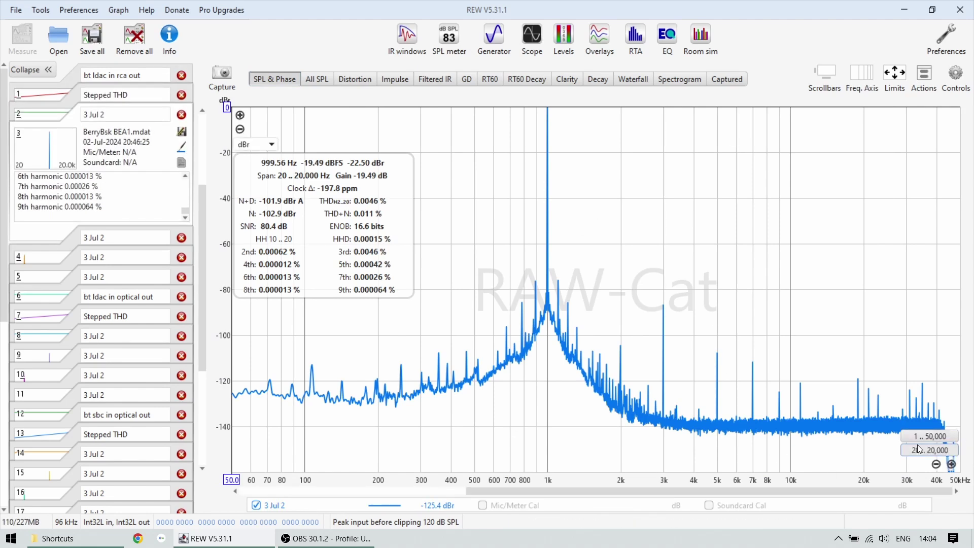
{"action": "left_click", "coordinate": [921, 449]}
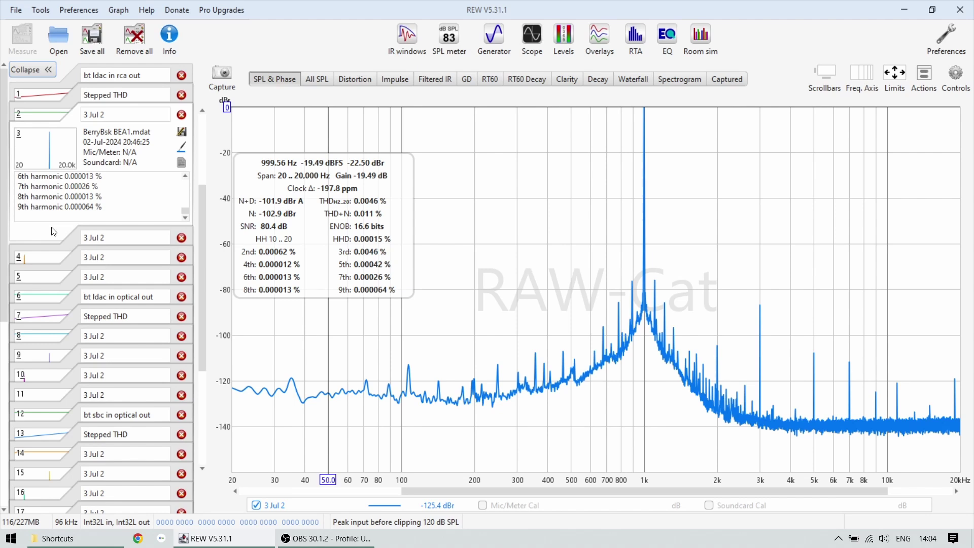
- Show the 60 Hz/7 kHz and 18/20 kHz IMD spectra over 20 Hz–20 kHz
{"action": "left_click", "coordinate": [45, 260]}
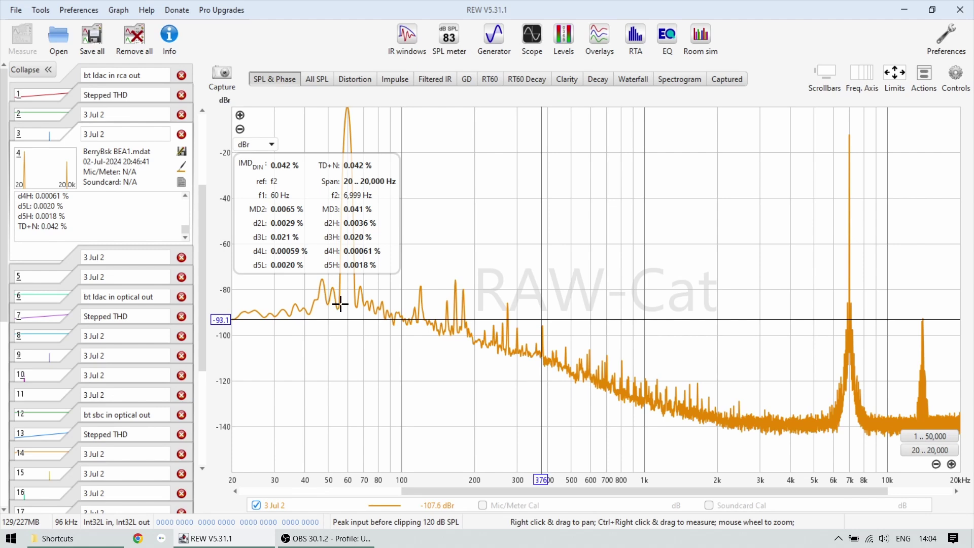
{"action": "key", "text": "Down"}
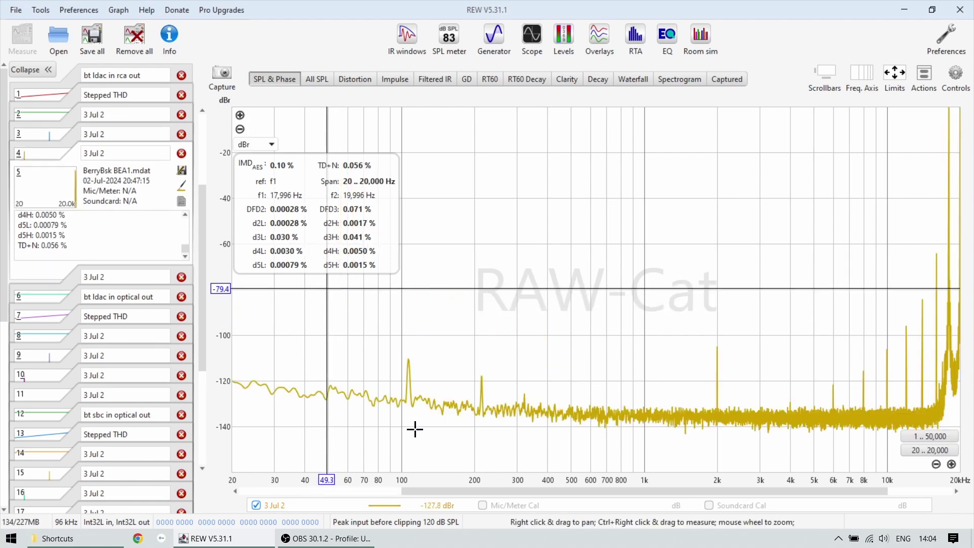
{"action": "left_click_drag", "start_coordinate": [540, 490], "coordinate": [685, 492]}
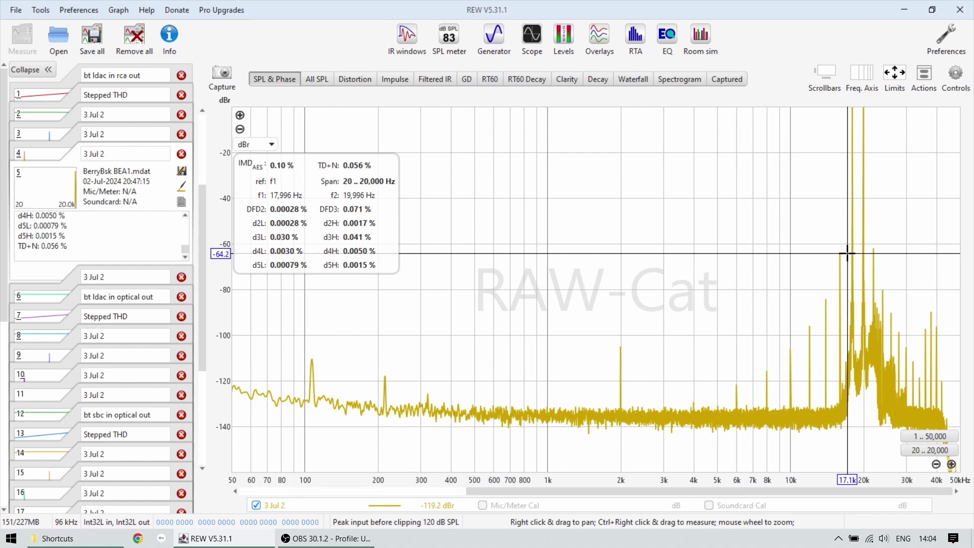
{"action": "left_click", "coordinate": [944, 451]}
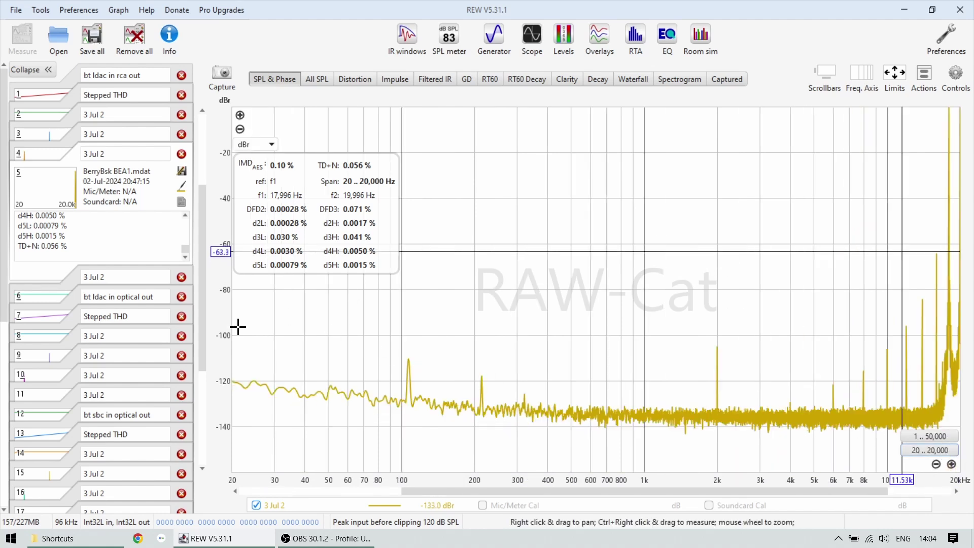
- Plot the optical-out stepped THD sweep's distortion against level in dBFS
{"action": "left_click", "coordinate": [43, 313]}
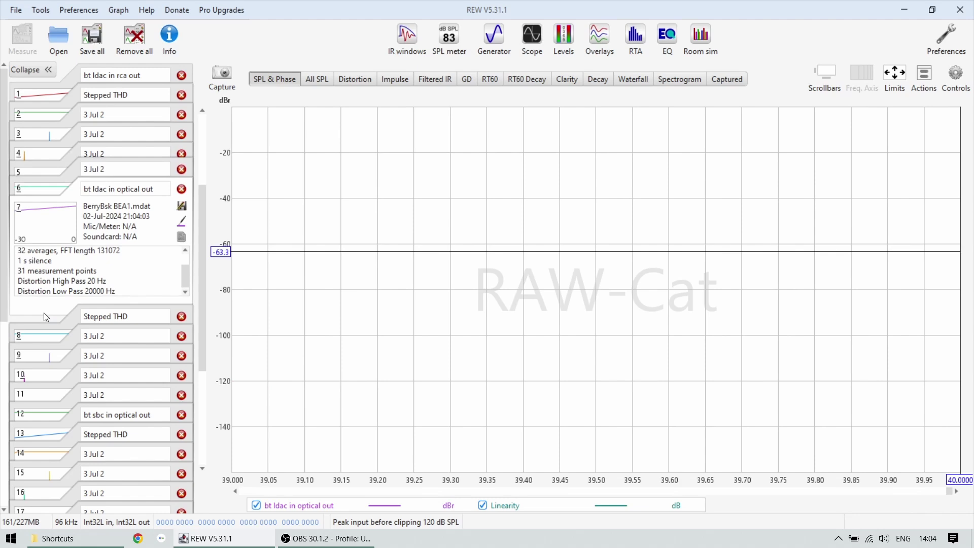
{"action": "left_click", "coordinate": [354, 80]}
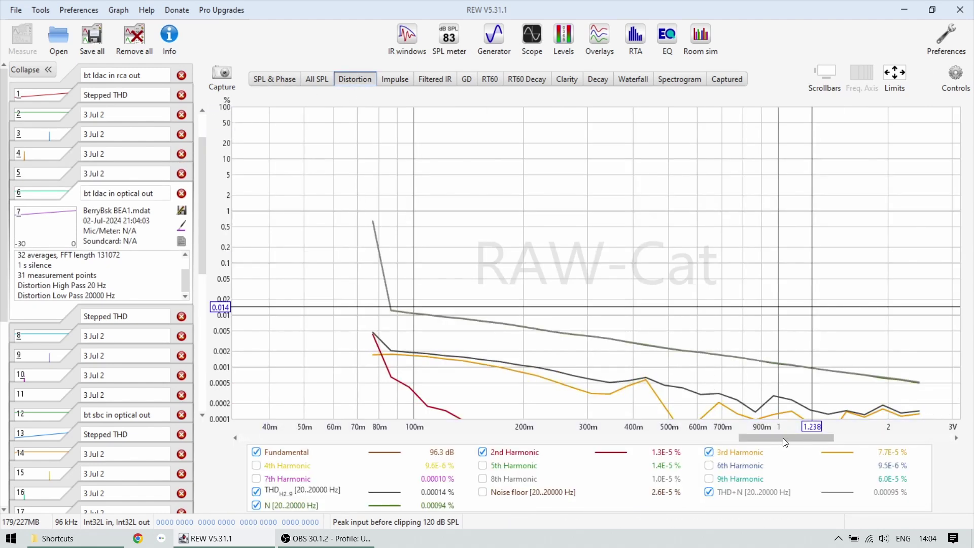
{"action": "left_click_drag", "start_coordinate": [783, 437], "coordinate": [793, 441]}
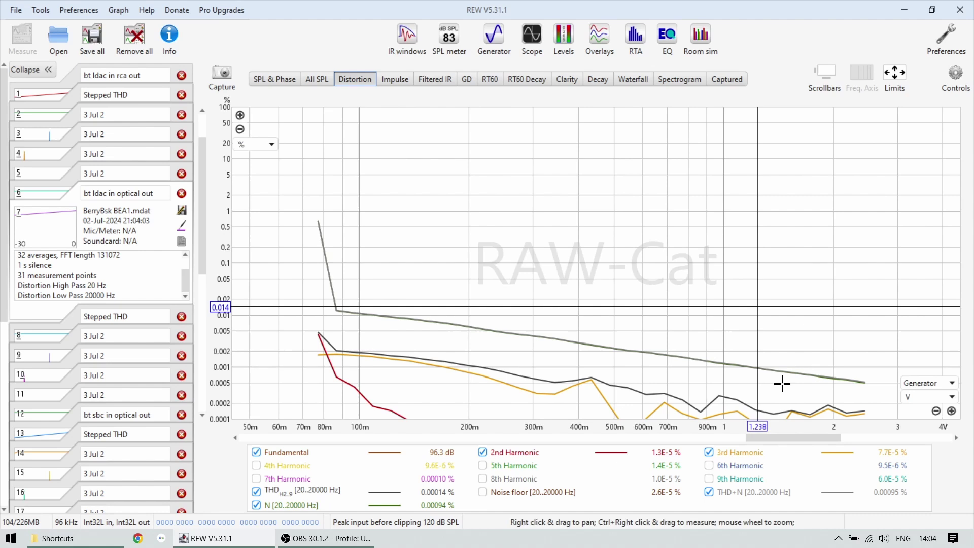
{"action": "left_click", "coordinate": [928, 396]}
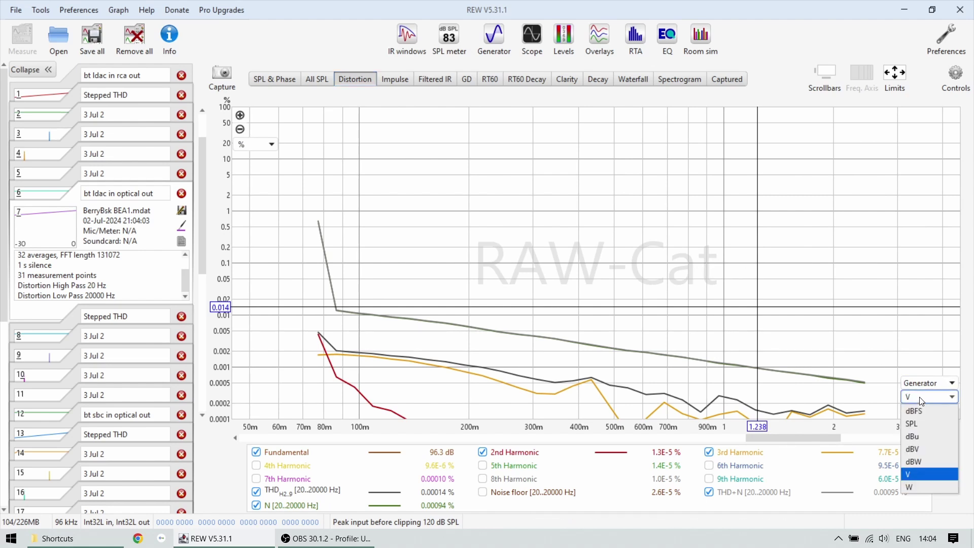
{"action": "left_click", "coordinate": [921, 408]}
{"action": "left_click_drag", "start_coordinate": [822, 438], "coordinate": [801, 451]}
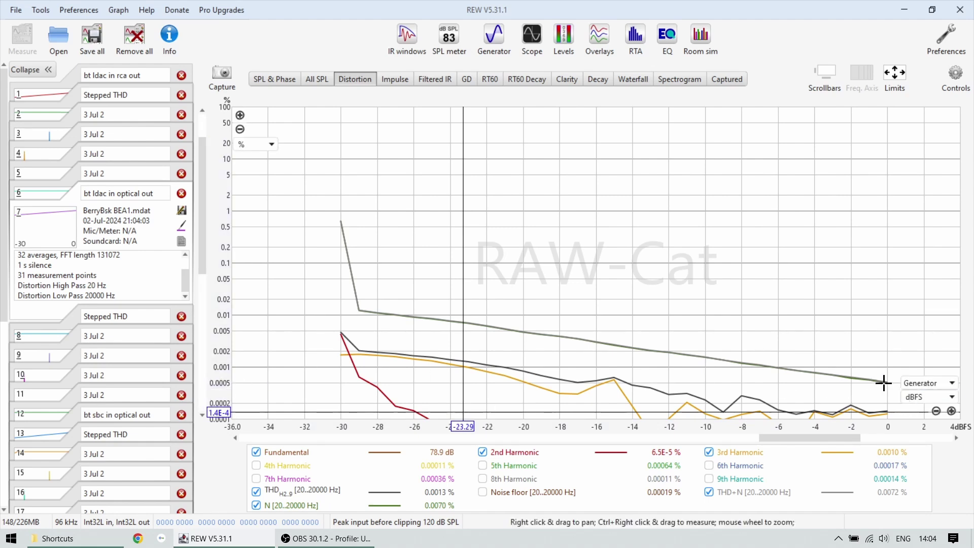
- Read distortion near and just below 0 dBFS, then move to the next measurement
{"action": "left_click_drag", "start_coordinate": [888, 381], "coordinate": [887, 380]}
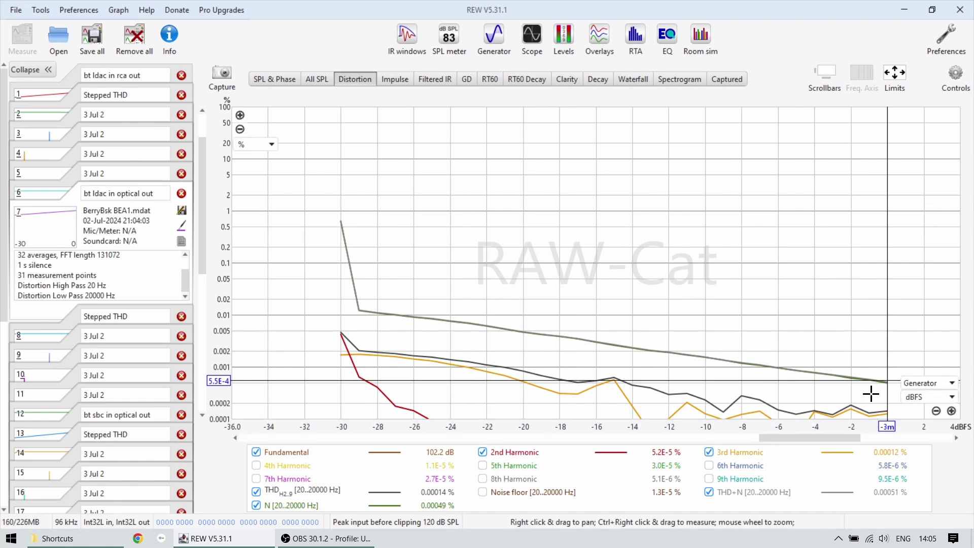
{"action": "mouse_move", "coordinate": [869, 394]}
{"action": "left_mouse_down"}
{"action": "mouse_move", "coordinate": [886, 396]}
{"action": "mouse_move", "coordinate": [881, 378]}
{"action": "mouse_move", "coordinate": [880, 389]}
{"action": "left_mouse_up"}
{"action": "key", "text": "Down"}
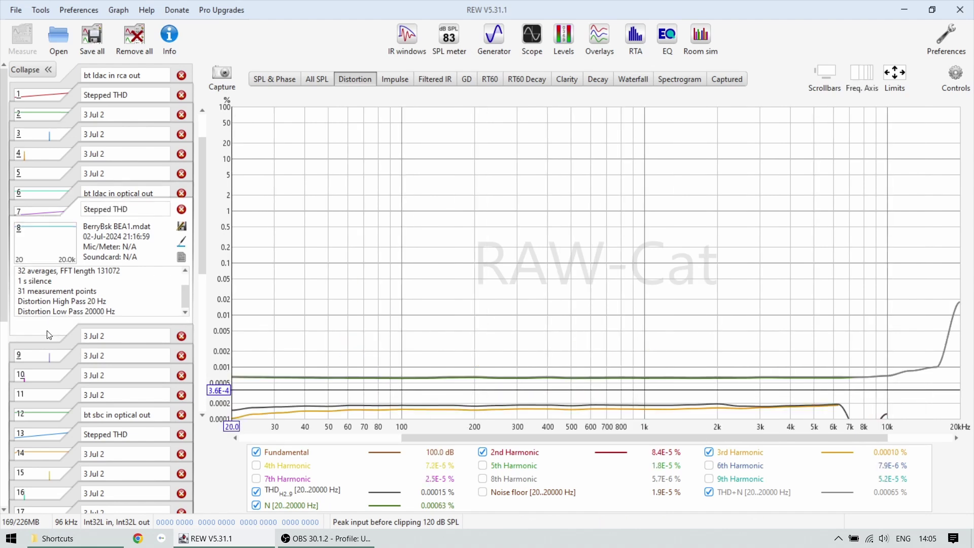
- Read distortion at 499 Hz, then show the optical-out 1 kHz tone spectrum with harmonics
{"action": "left_click", "coordinate": [571, 378]}
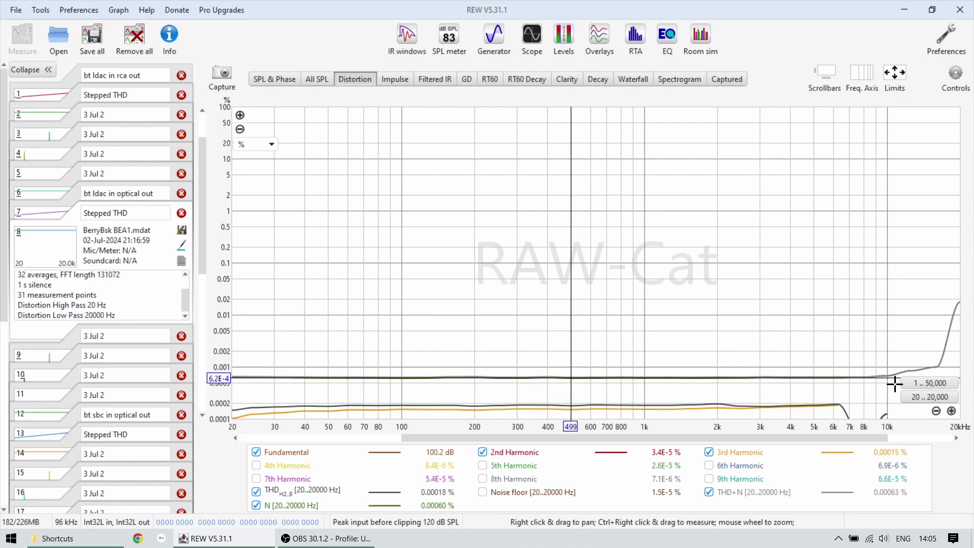
{"action": "left_click", "coordinate": [29, 354]}
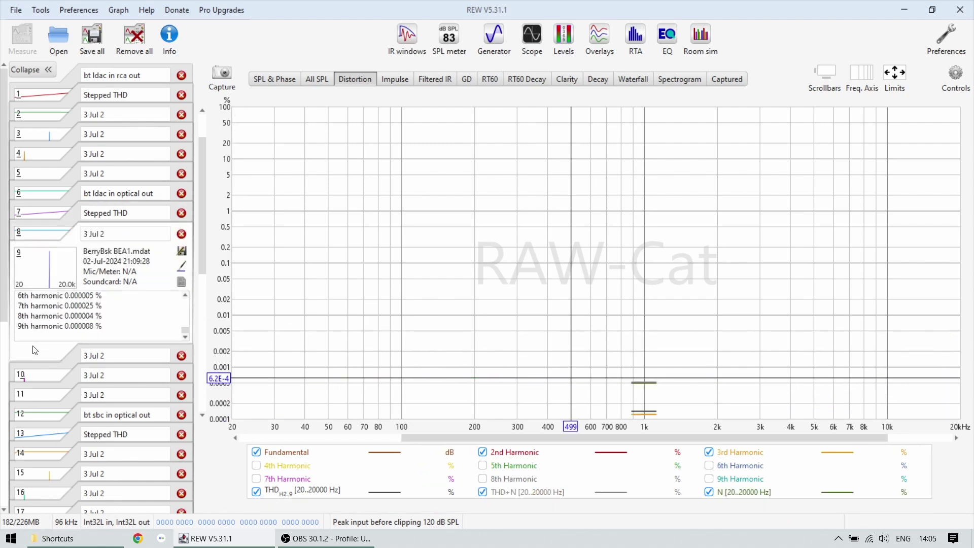
{"action": "left_click", "coordinate": [267, 78]}
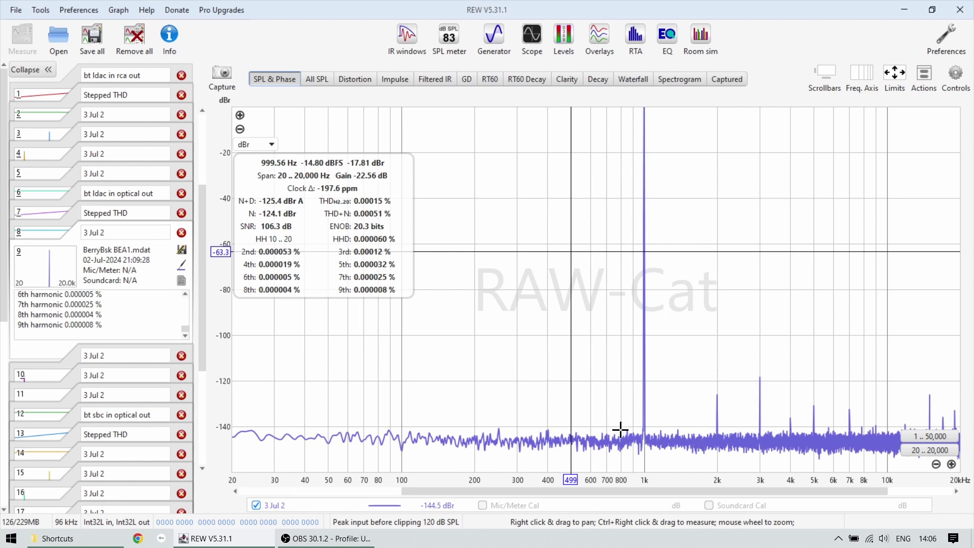
- Show the optical-out 60 Hz/7 kHz IMD and then the 18/20 kHz IMD spectrum
{"action": "left_click", "coordinate": [62, 381]}
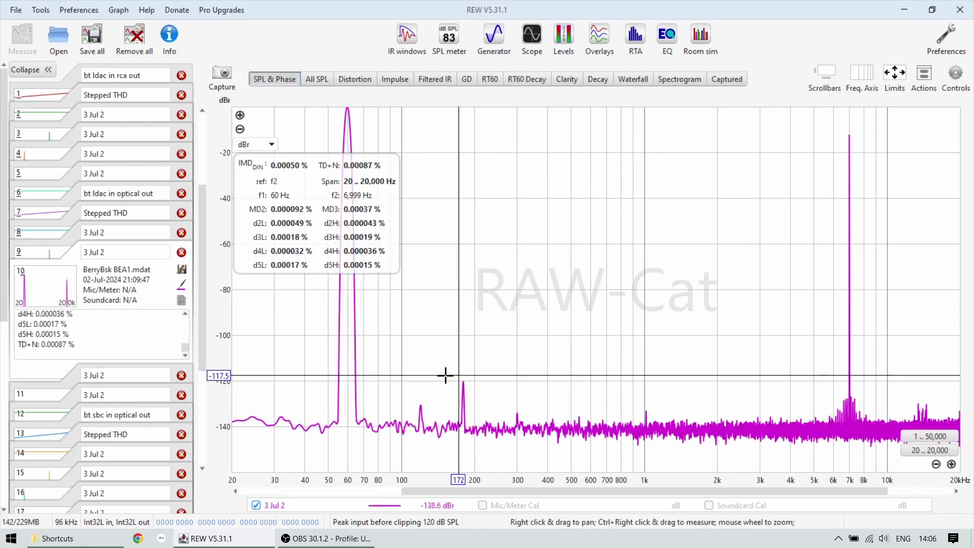
{"action": "left_click", "coordinate": [72, 394]}
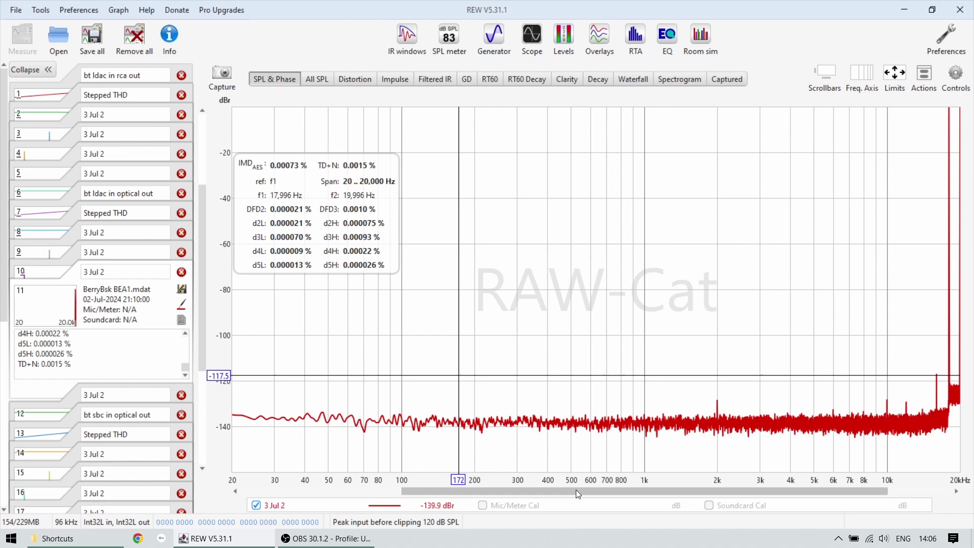
{"action": "left_click_drag", "start_coordinate": [576, 489], "coordinate": [641, 489]}
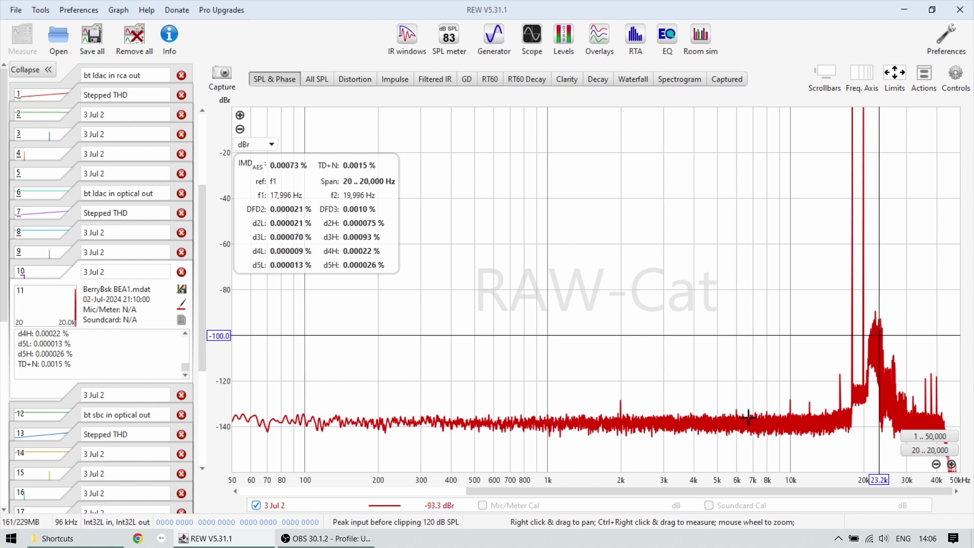
- Read levels at 21.4, 21.7 and 22.9 kHz, then limit the range to 20 Hz–20 kHz
{"action": "left_click", "coordinate": [872, 353]}
{"action": "left_click_drag", "start_coordinate": [872, 352], "coordinate": [877, 315]}
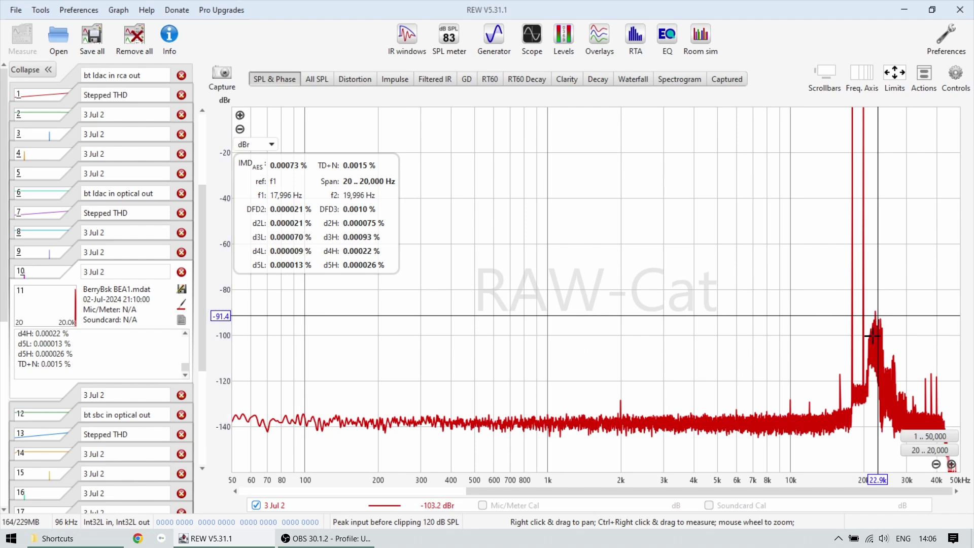
{"action": "left_click", "coordinate": [870, 381]}
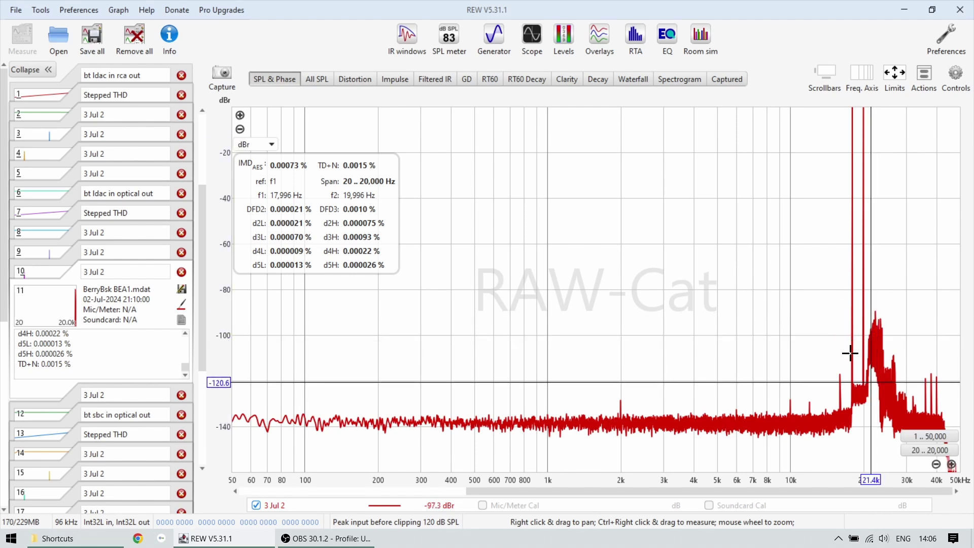
{"action": "left_click", "coordinate": [929, 450]}
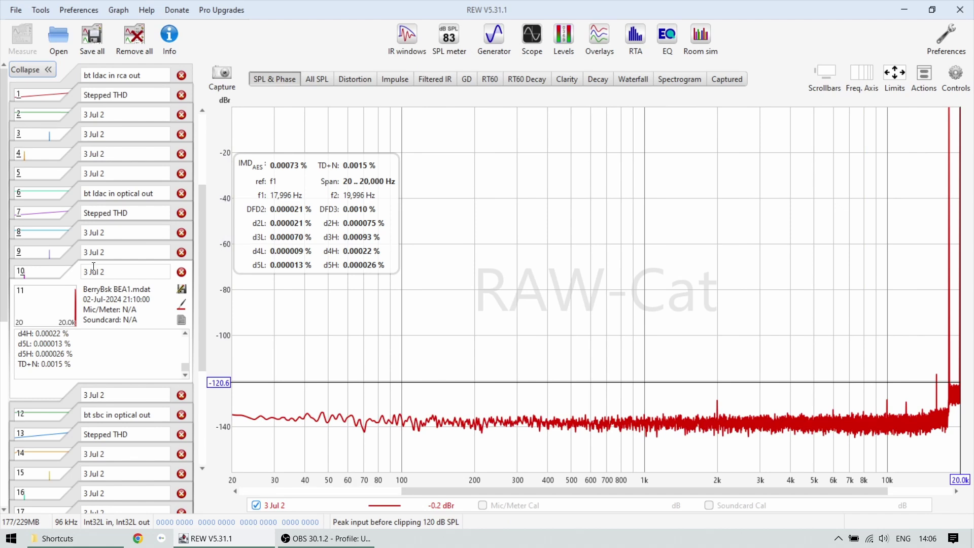
- Show measurement 12's frequency response in SPL units
{"action": "left_click", "coordinate": [49, 416]}
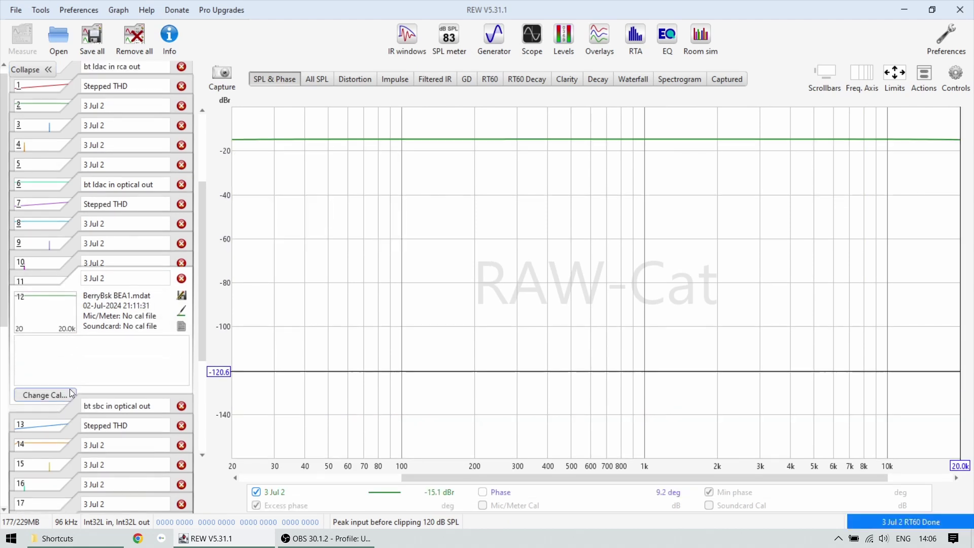
{"action": "left_click", "coordinate": [261, 145]}
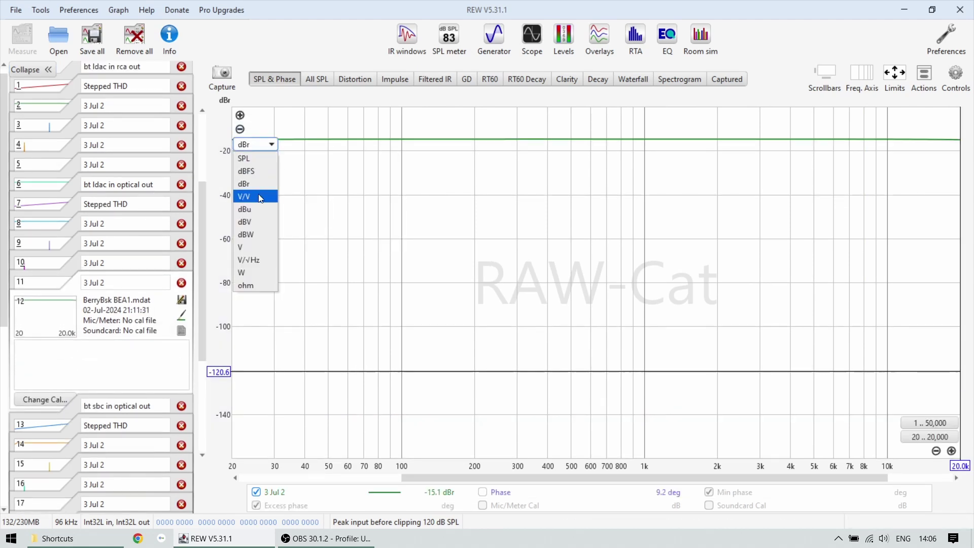
{"action": "left_click", "coordinate": [253, 154]}
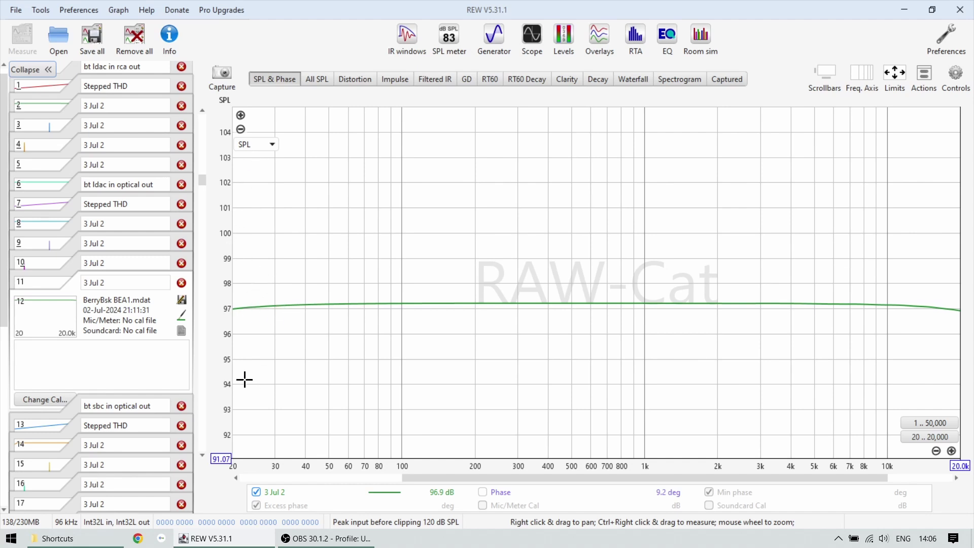
- Read levels at 22.2 Hz, 3.31 kHz and 17.2 kHz, then open the bt sbc in optical out sweep
{"action": "left_click", "coordinate": [243, 314]}
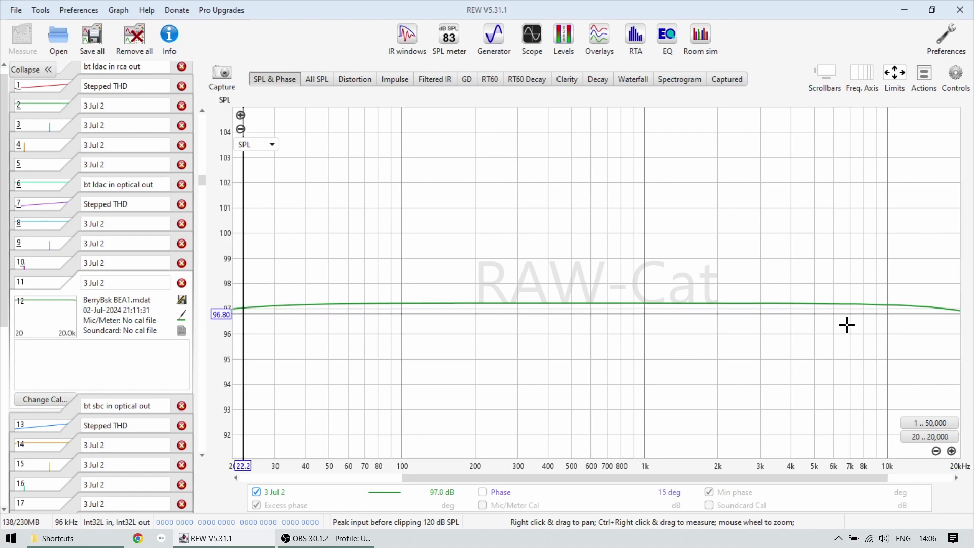
{"action": "left_click_drag", "start_coordinate": [939, 309], "coordinate": [893, 303]}
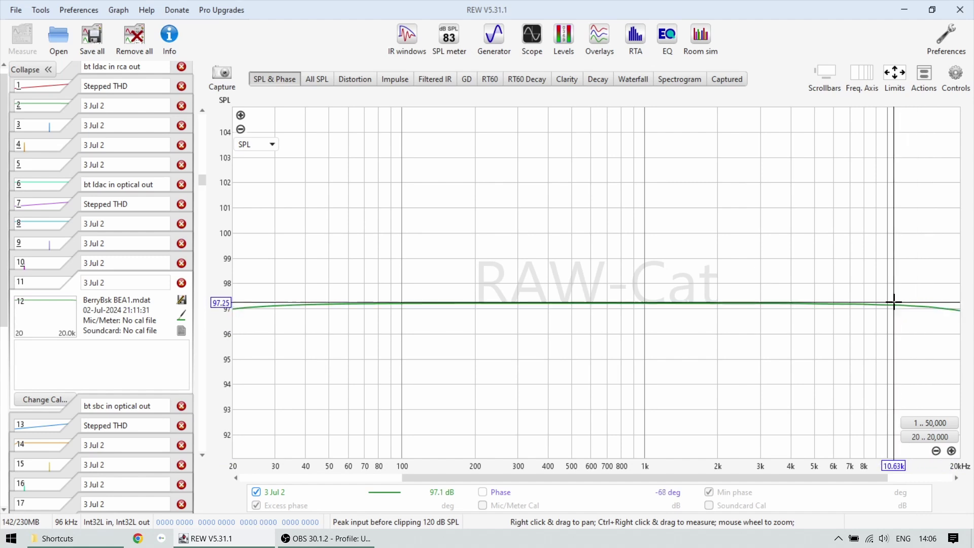
{"action": "left_click", "coordinate": [944, 314]}
{"action": "left_click", "coordinate": [770, 337]}
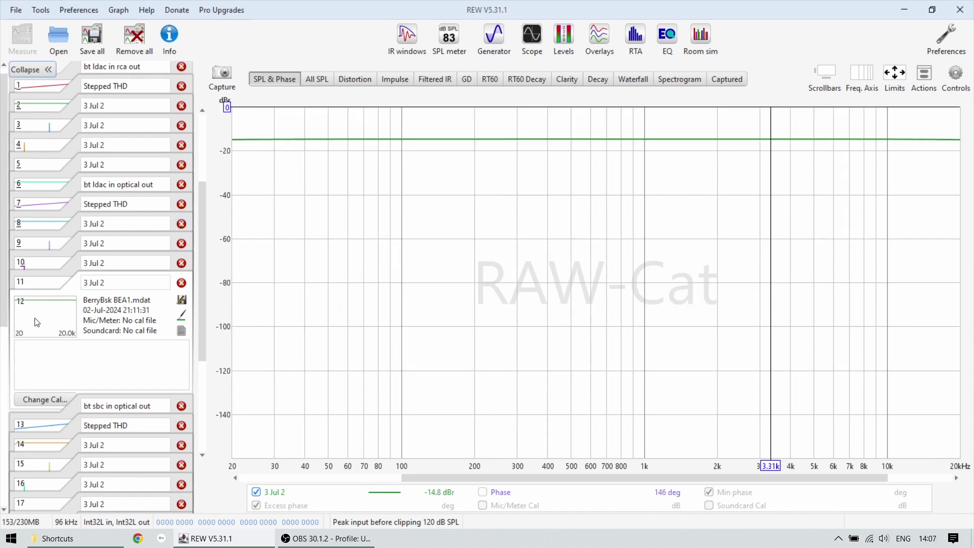
{"action": "scroll", "coordinate": [36, 322], "scroll_direction": "down", "scroll_amount": 1}
{"action": "left_click", "coordinate": [50, 407]}
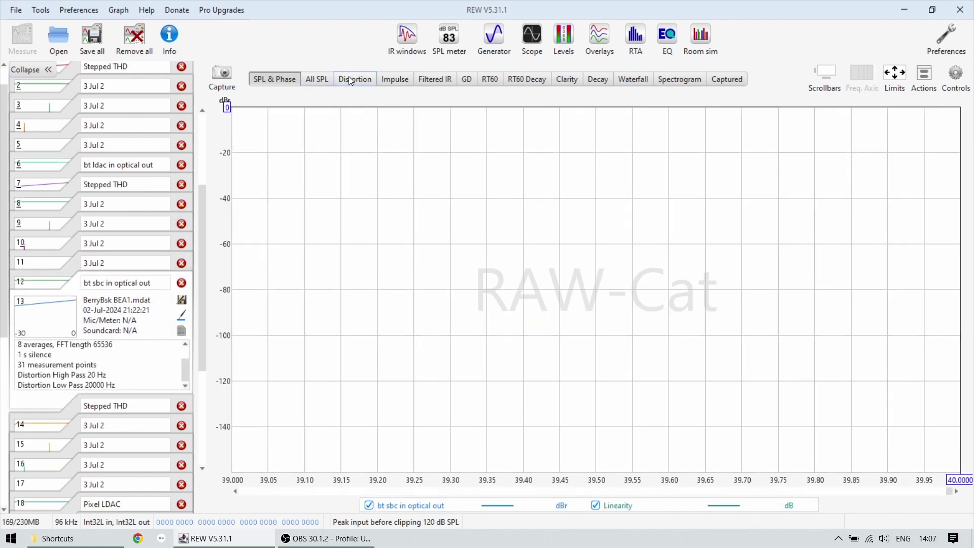
- Show bt ldac in optical out distortion versus level, reading at -1.81 and -29.65 dBFS
{"action": "left_click", "coordinate": [350, 79]}
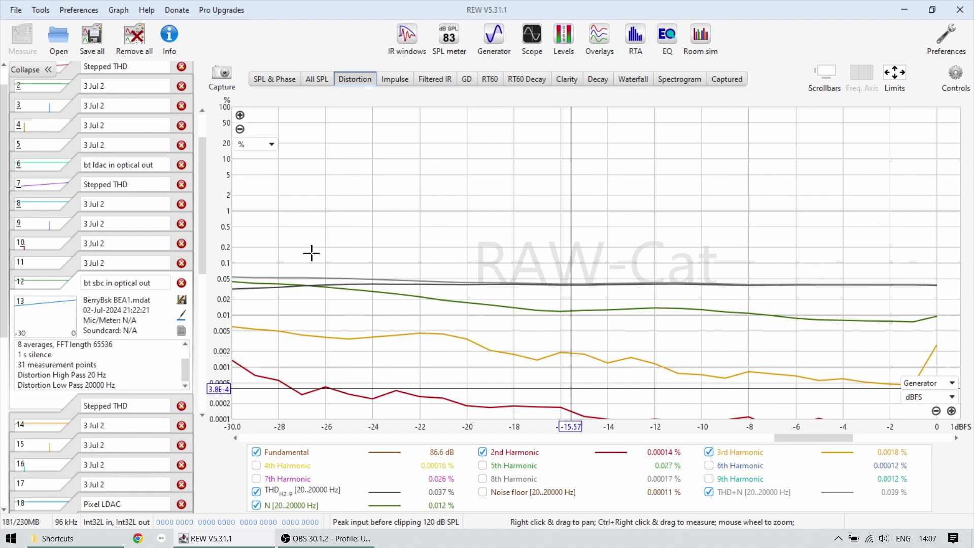
{"action": "left_click", "coordinate": [47, 185]}
{"action": "left_click", "coordinate": [894, 379]}
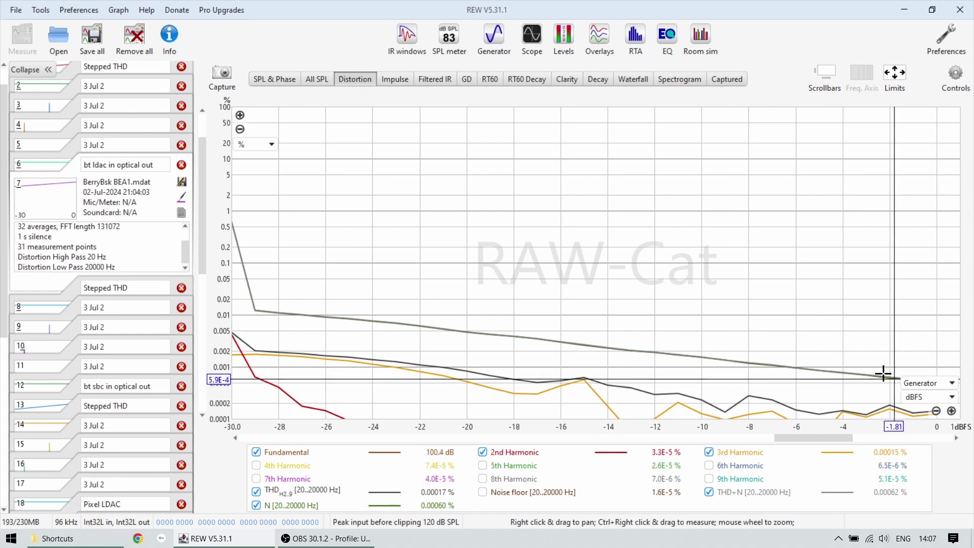
{"action": "left_click", "coordinate": [240, 379]}
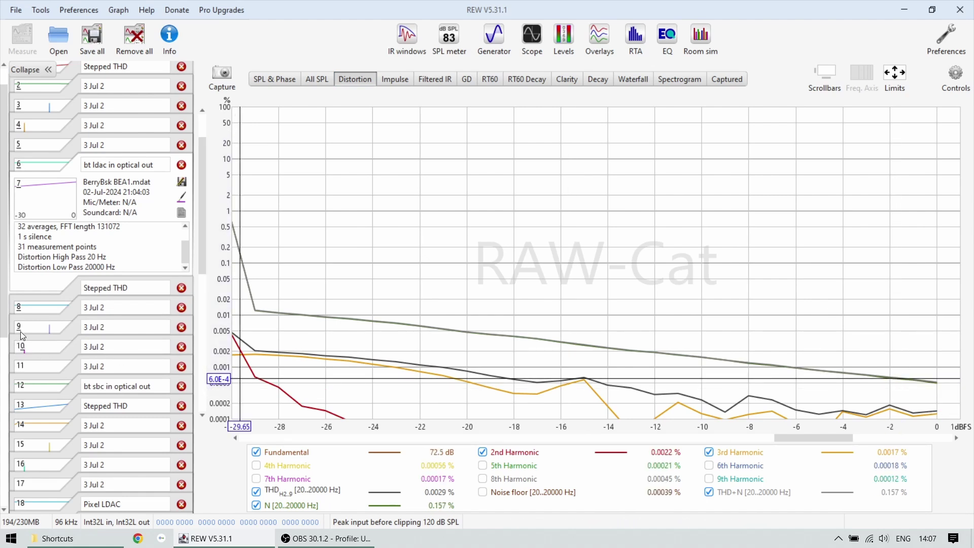
- Read bt sbc in optical out distortion at -18.10 to -7.07 dBFS, then return to SPL & Phase
{"action": "left_click", "coordinate": [48, 406]}
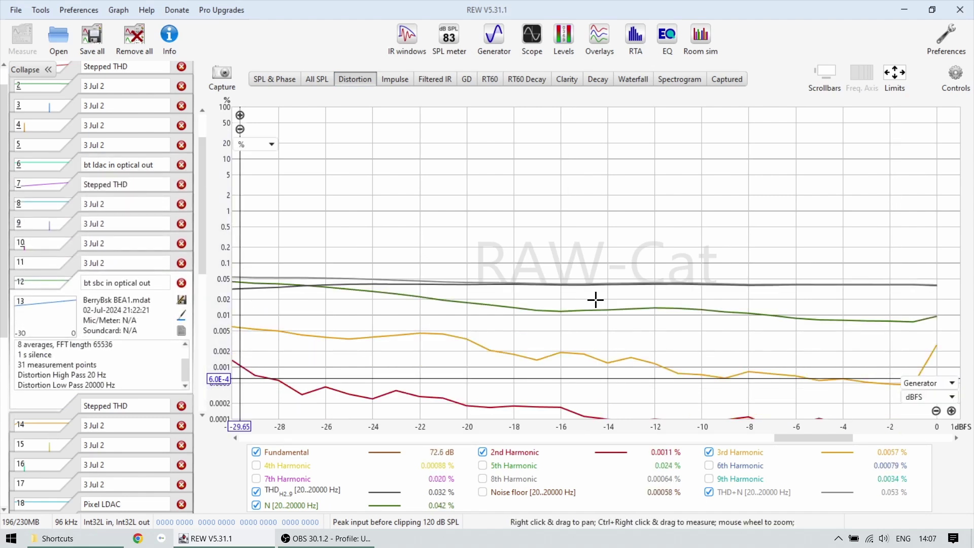
{"action": "left_click", "coordinate": [559, 283]}
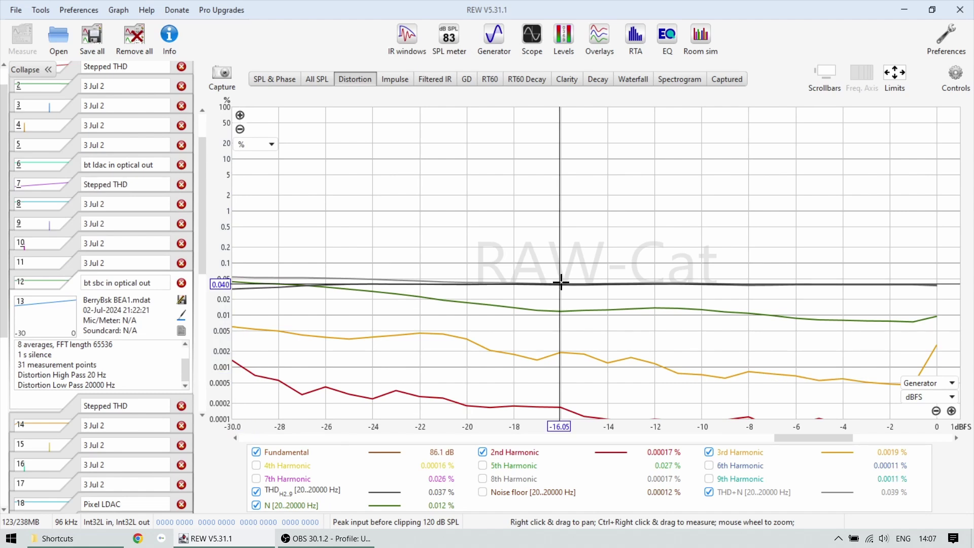
{"action": "left_click", "coordinate": [511, 284]}
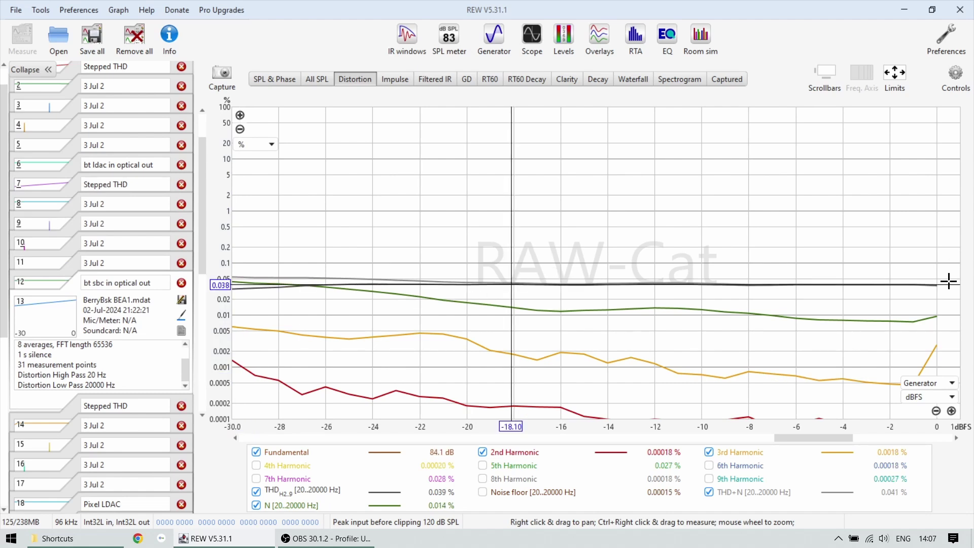
{"action": "left_click", "coordinate": [770, 245]}
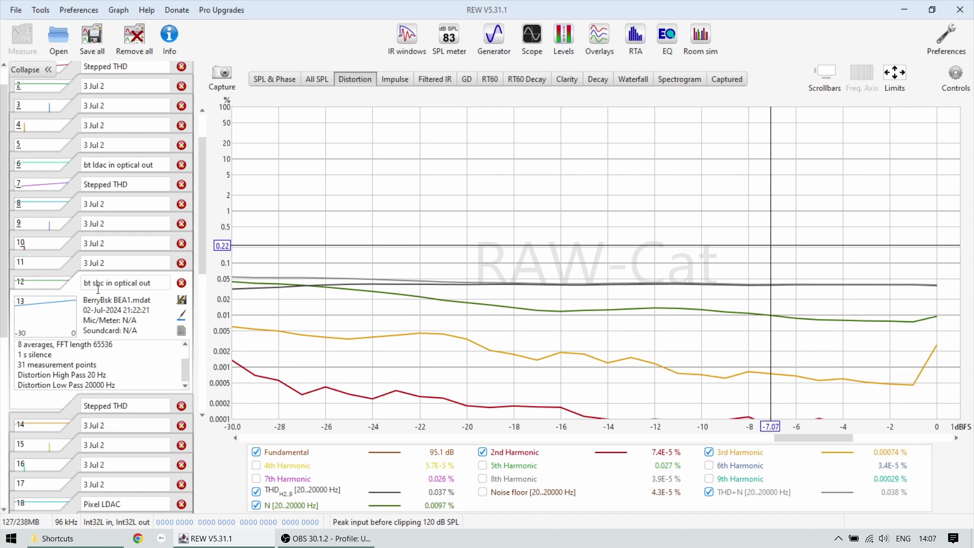
{"action": "left_click", "coordinate": [564, 306]}
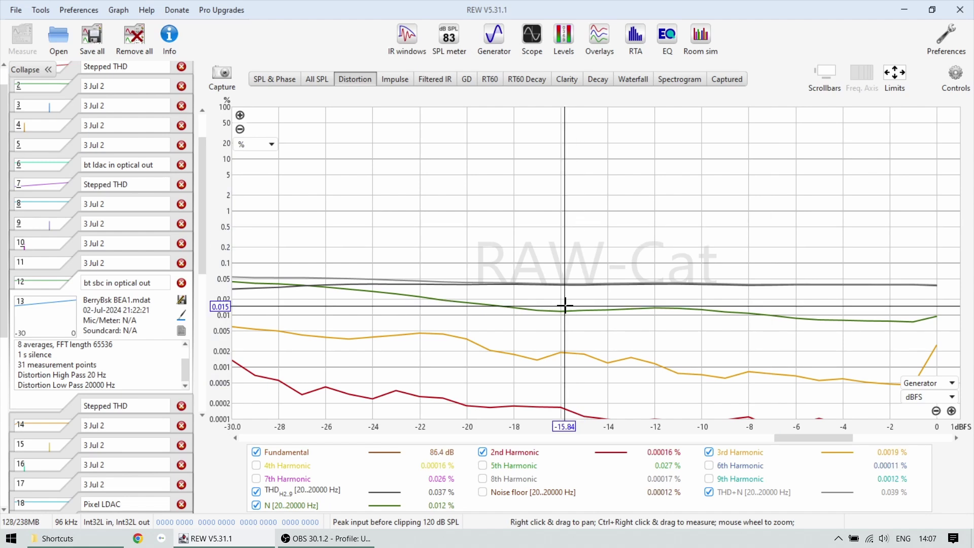
{"action": "left_click", "coordinate": [590, 287]}
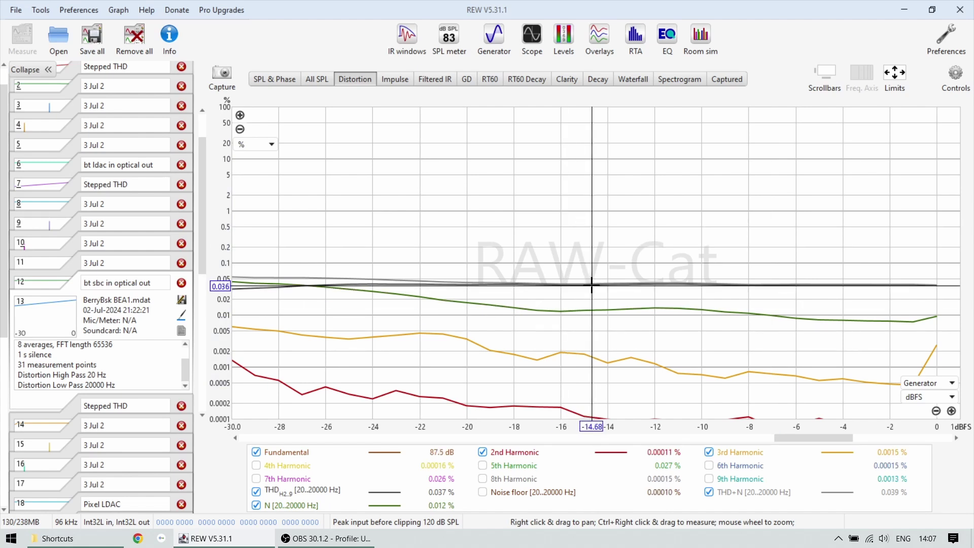
{"action": "left_click", "coordinate": [592, 284]}
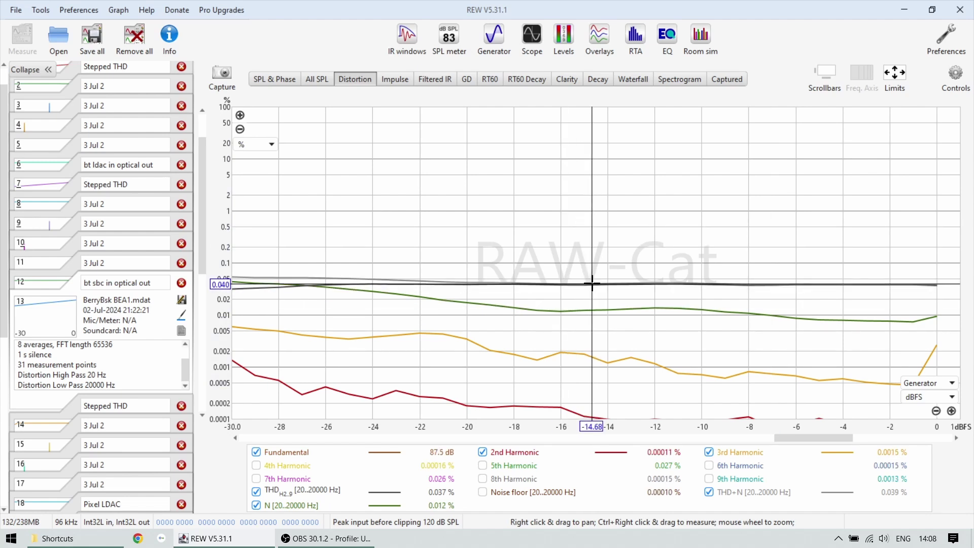
{"action": "left_click", "coordinate": [280, 80]}
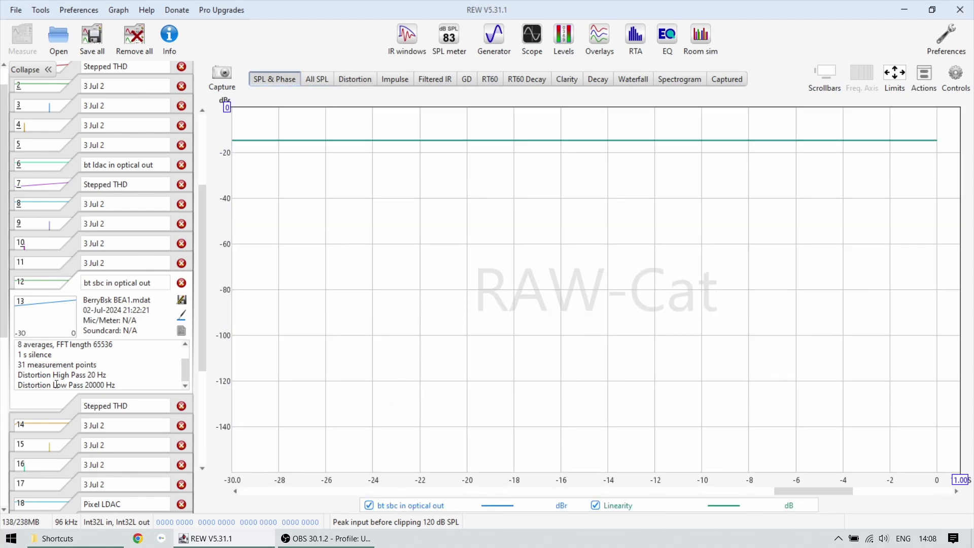
- Open measurement 15's 1 kHz tone spectrum and read the 1, 2, 3 and 5 kHz peaks
{"action": "left_click", "coordinate": [44, 449]}
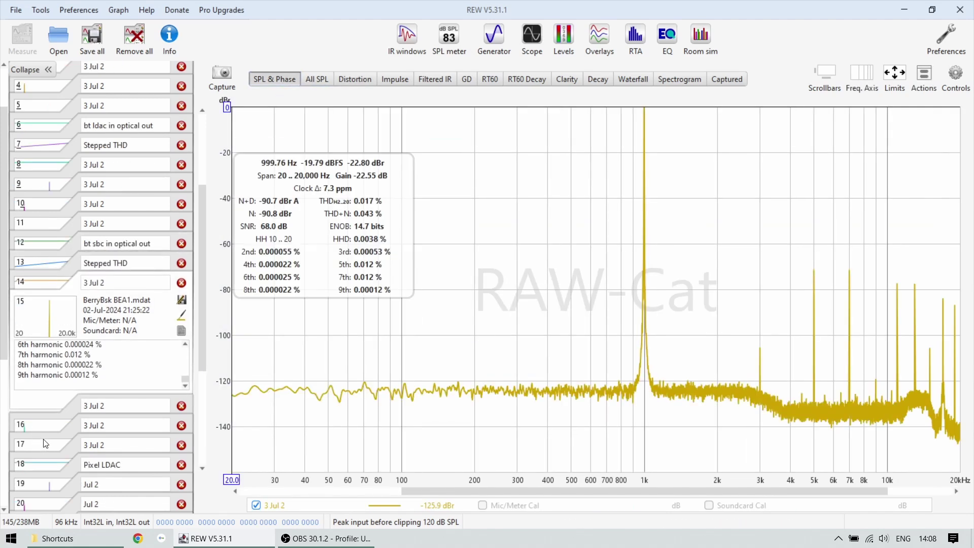
{"action": "left_click", "coordinate": [646, 385]}
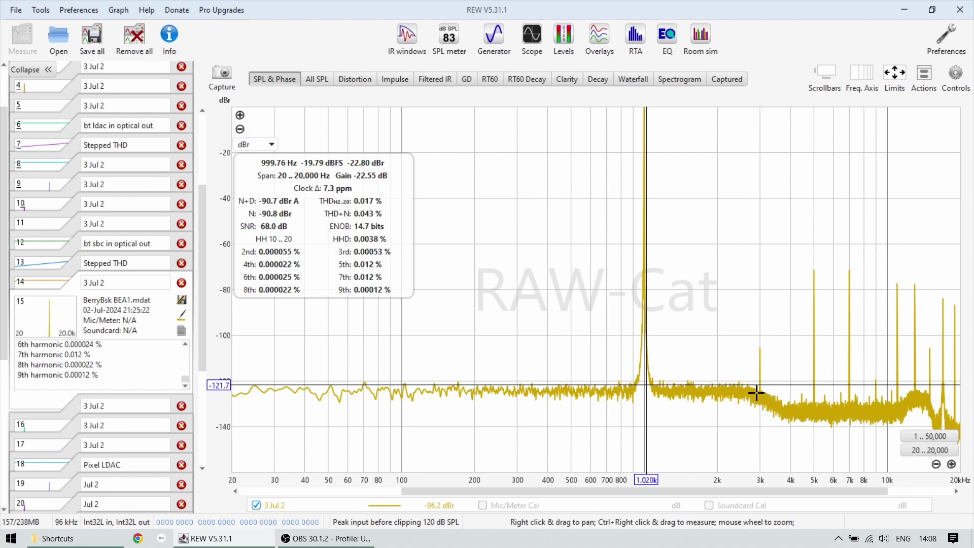
{"action": "left_click", "coordinate": [715, 378]}
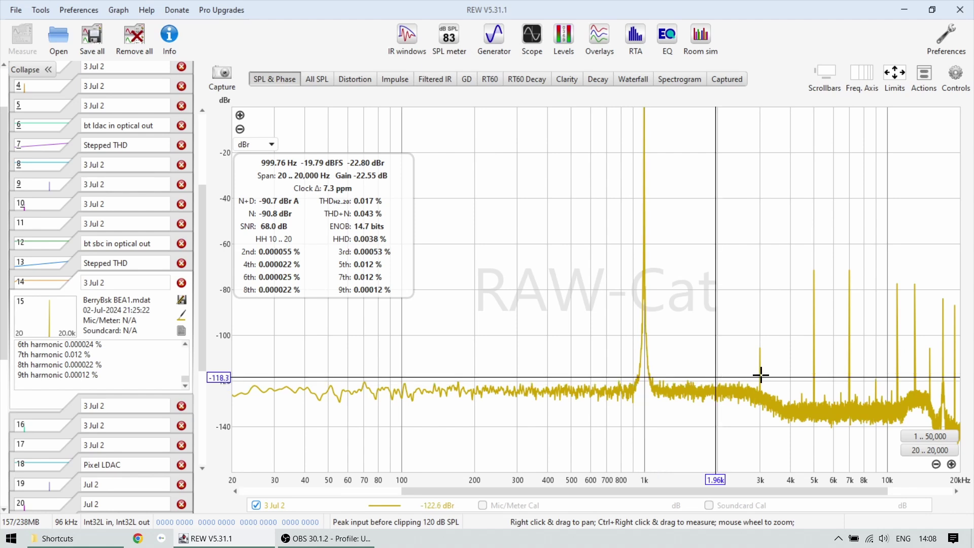
{"action": "left_click", "coordinate": [760, 376]}
{"action": "left_click", "coordinate": [813, 357]}
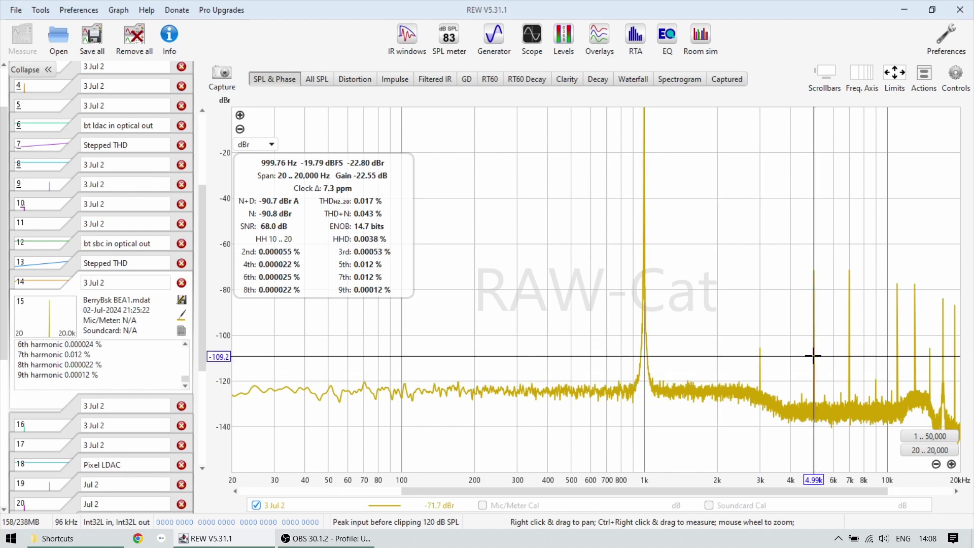
- Read the peak near 10.8 kHz, then show measurement 16's 60 Hz/7 kHz IMD spectrum
{"action": "left_click", "coordinate": [850, 350]}
{"action": "left_click", "coordinate": [913, 281]}
{"action": "left_click", "coordinate": [894, 277]}
{"action": "left_click", "coordinate": [892, 276]}
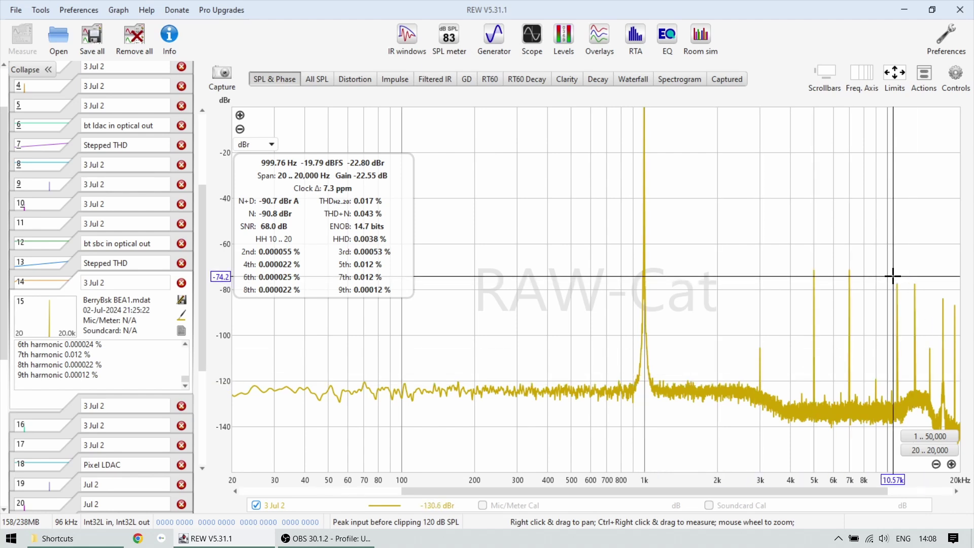
{"action": "left_click", "coordinate": [895, 288]}
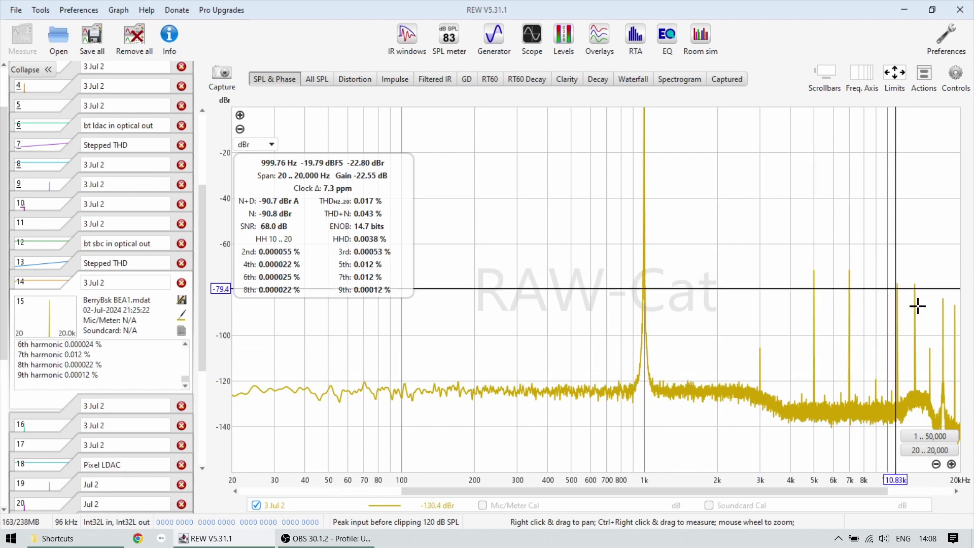
{"action": "left_click", "coordinate": [69, 432]}
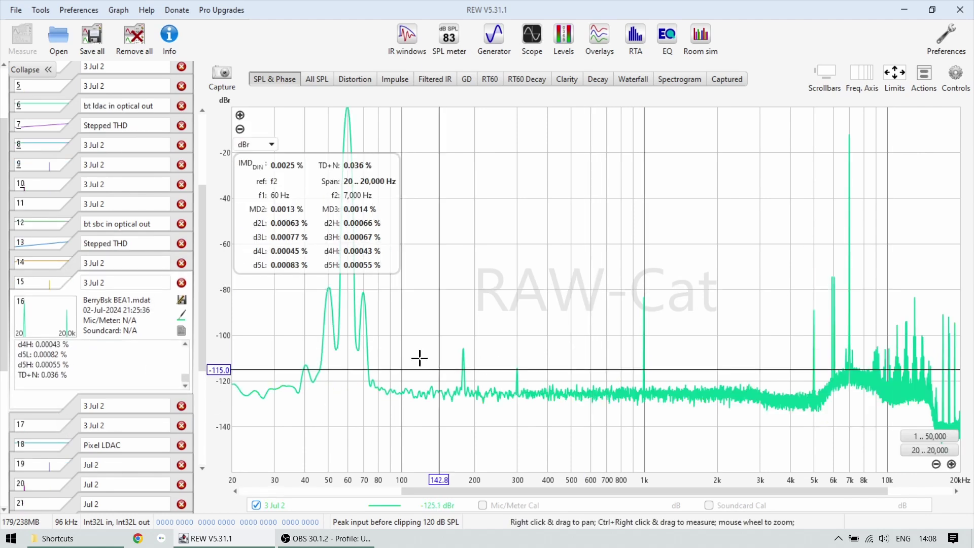
- Read measurement 16's IMD sidebands near 6 kHz, then open measurement 17's 18/20 kHz IMD spectrum
{"action": "left_click", "coordinate": [669, 322]}
{"action": "left_click", "coordinate": [839, 302]}
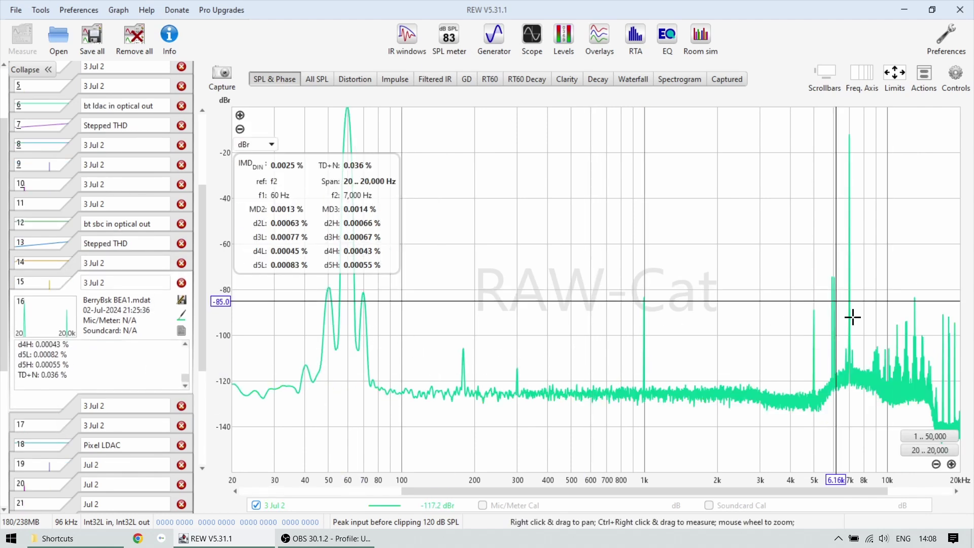
{"action": "left_click", "coordinate": [42, 427]}
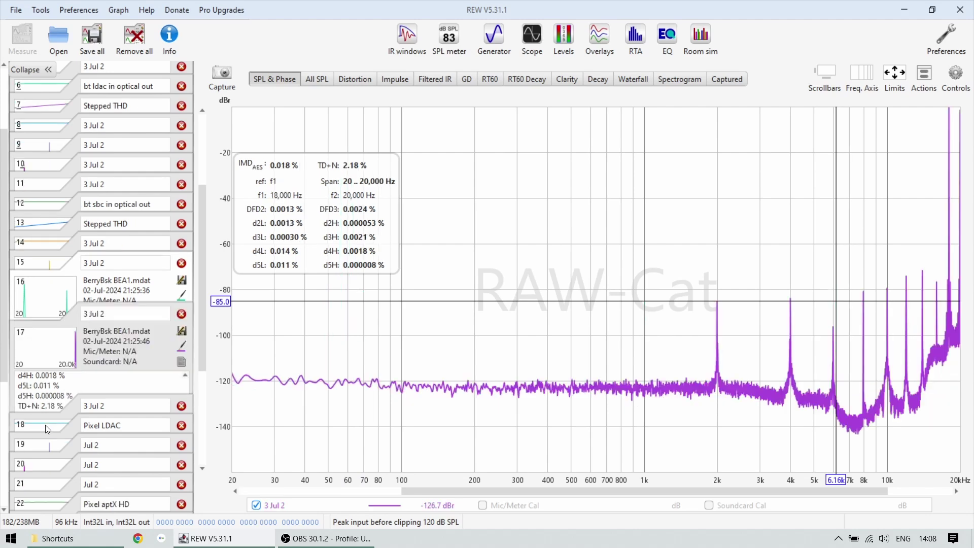
- Extend measurement 17's spectrum to 50 kHz, read near 14.8 kHz, then restore 20 Hz–20 kHz
{"action": "left_click_drag", "start_coordinate": [634, 487], "coordinate": [808, 463]}
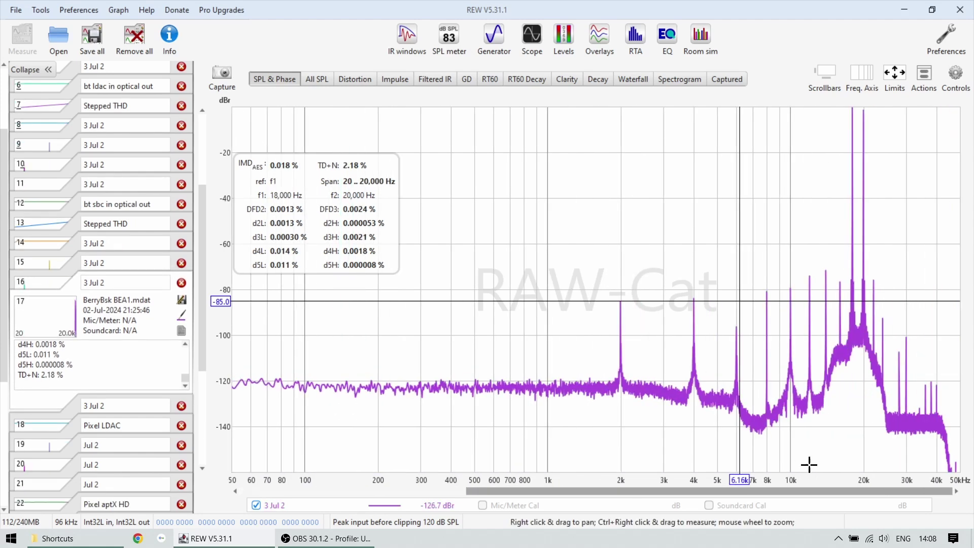
{"action": "left_click", "coordinate": [831, 269]}
{"action": "left_click", "coordinate": [832, 273]}
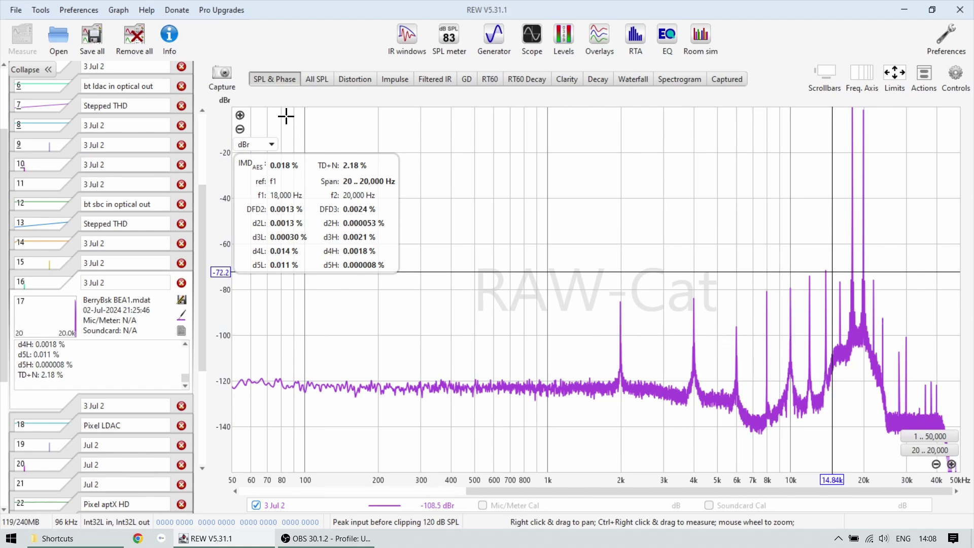
{"action": "left_click", "coordinate": [928, 451]}
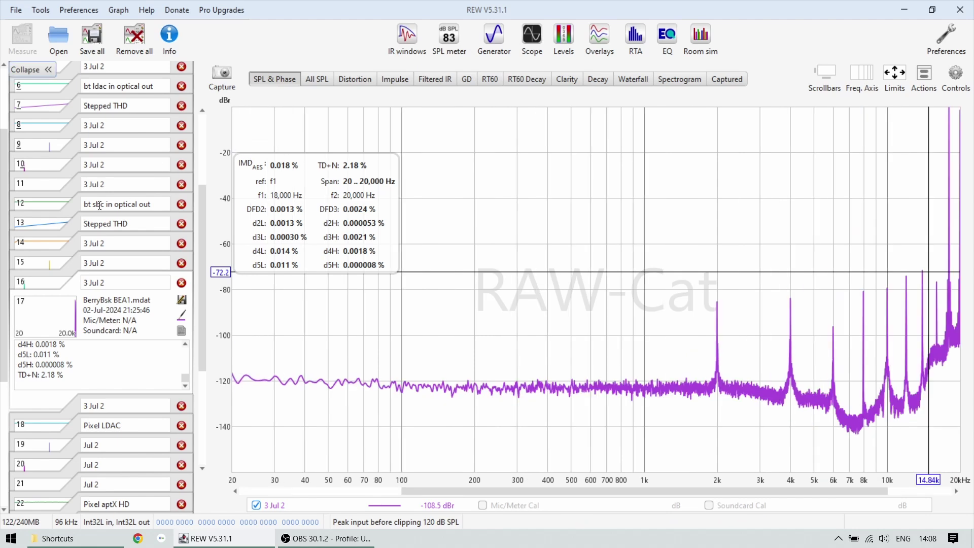
{"action": "scroll", "coordinate": [100, 204], "scroll_direction": "down", "scroll_amount": 5}
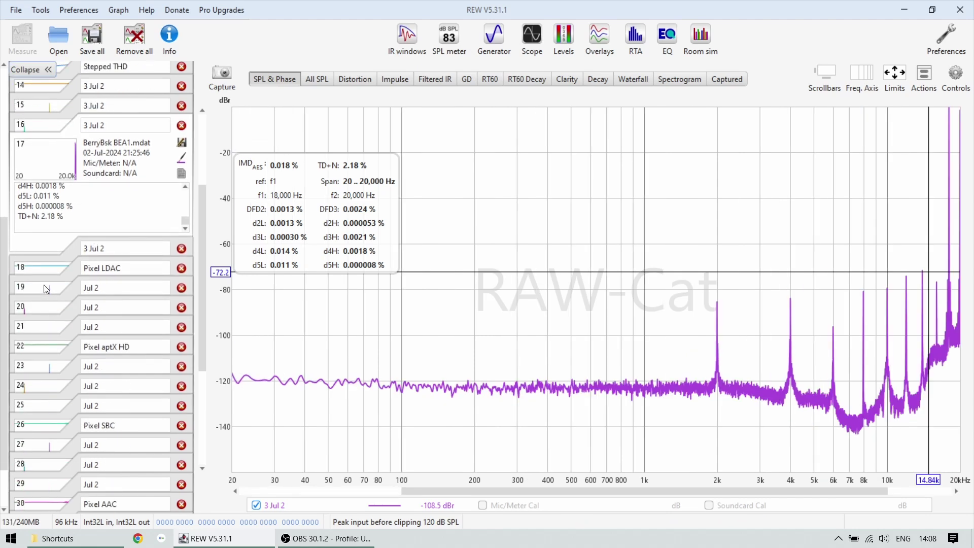
- Overlay all measurements on the All SPL graph in dBr
{"action": "left_click", "coordinate": [309, 80]}
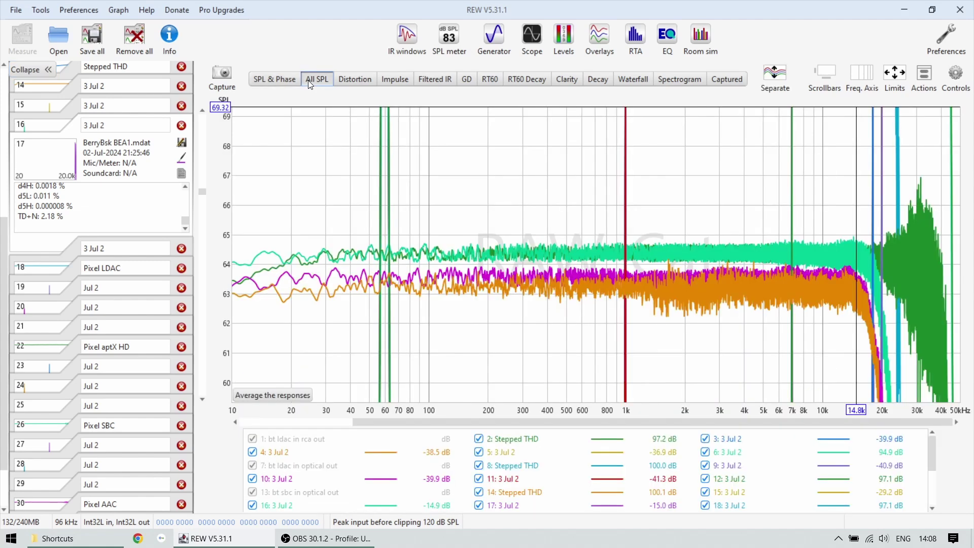
{"action": "left_click", "coordinate": [272, 145]}
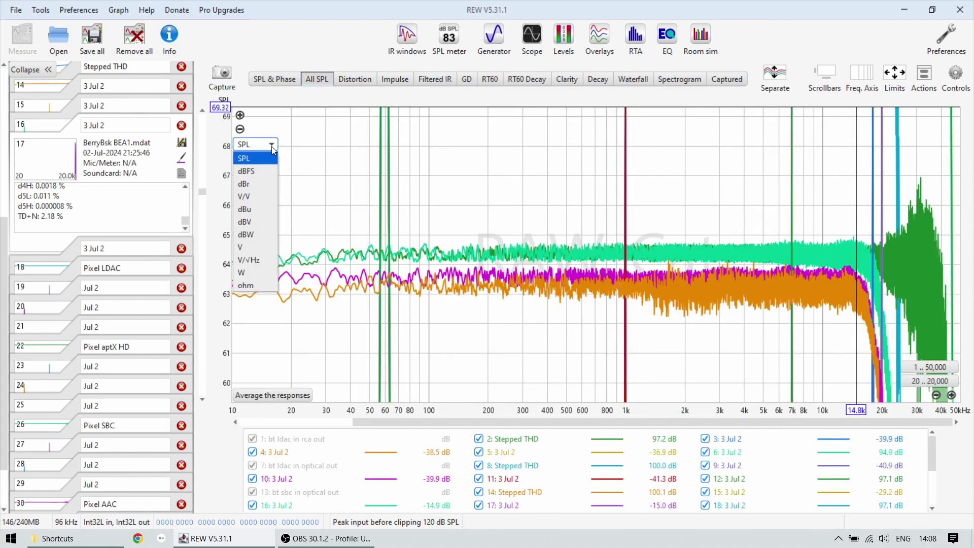
{"action": "left_click", "coordinate": [248, 183]}
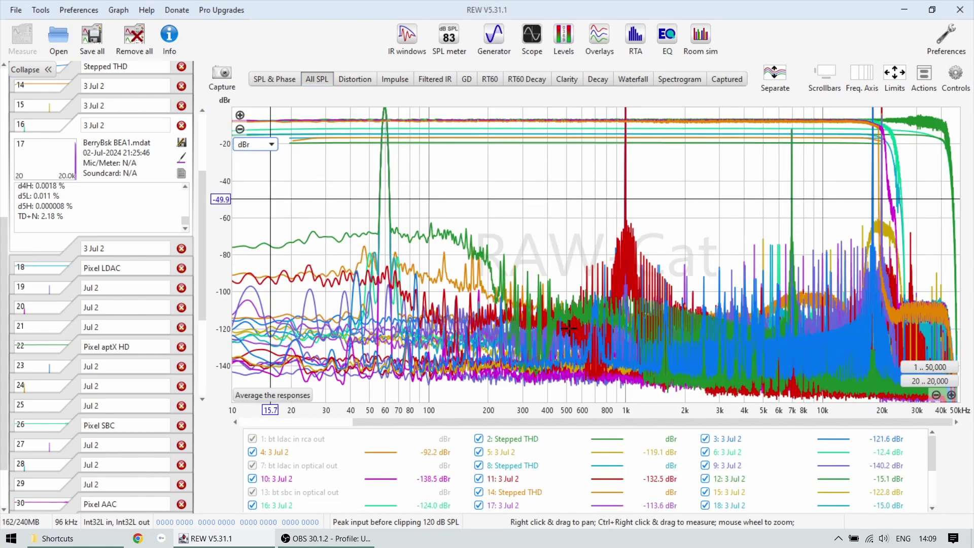
- Hide every trace with Toggle selections and show only 19: Pixel LDAC
{"action": "right_click", "coordinate": [576, 480]}
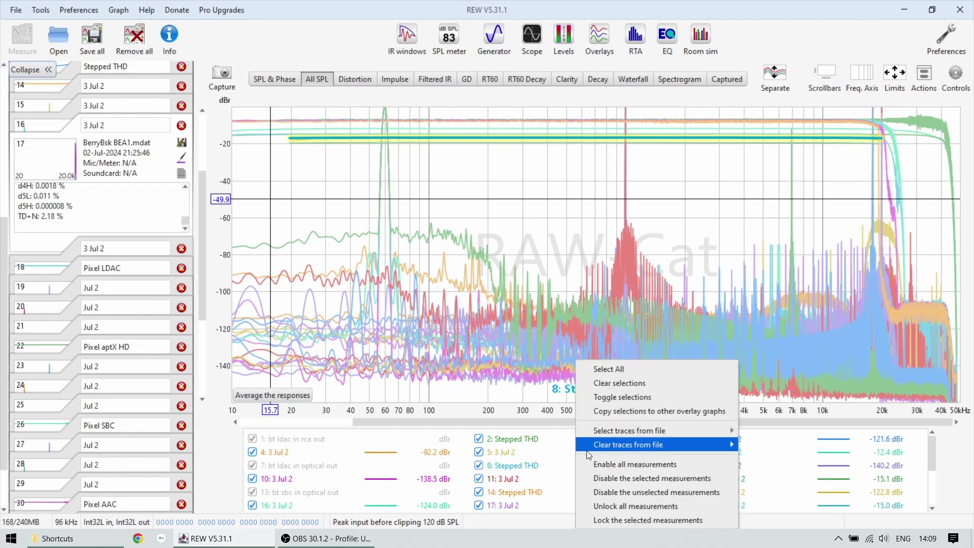
{"action": "left_click", "coordinate": [600, 397]}
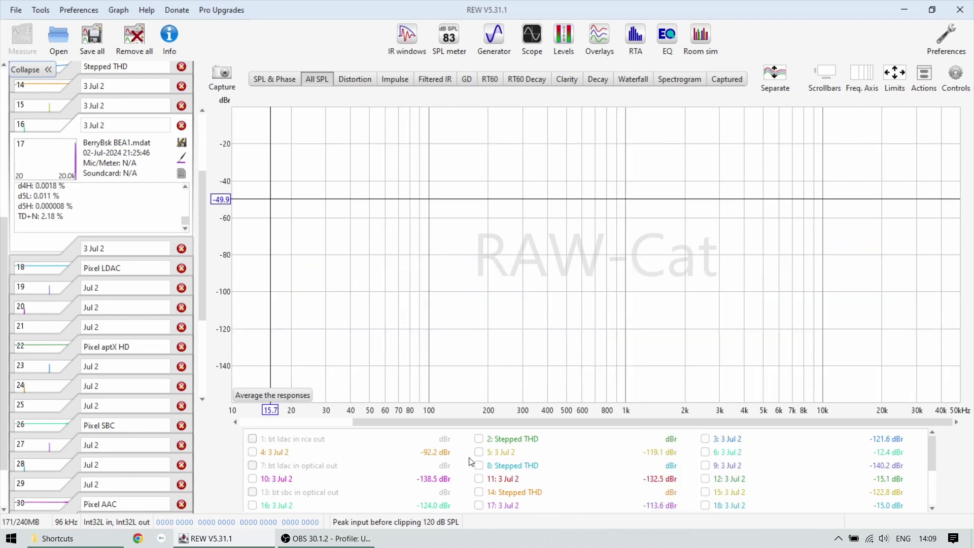
{"action": "scroll", "coordinate": [469, 464], "scroll_direction": "down", "scroll_amount": 2}
{"action": "left_click", "coordinate": [269, 441]}
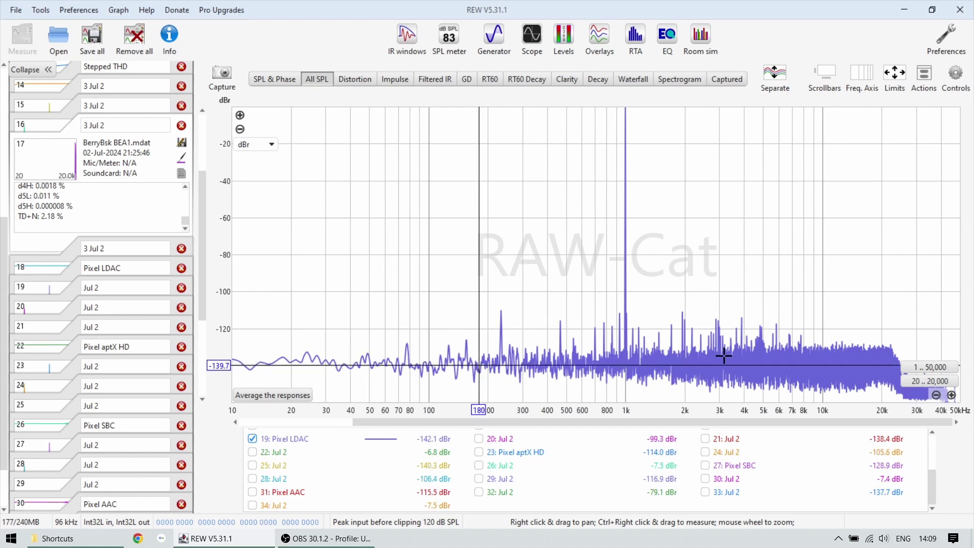
{"action": "scroll", "coordinate": [535, 465], "scroll_direction": "up", "scroll_amount": 3}
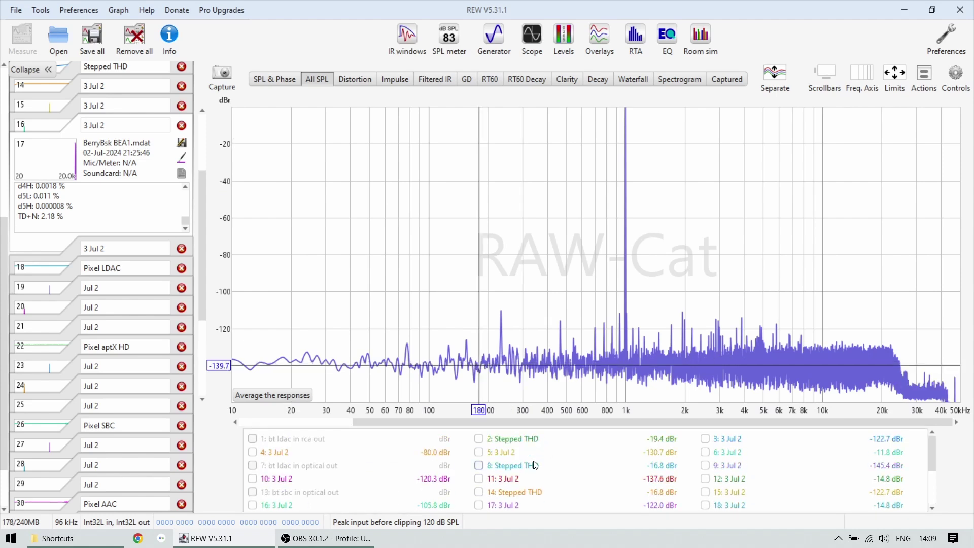
{"action": "scroll", "coordinate": [61, 320], "scroll_direction": "up", "scroll_amount": 5}
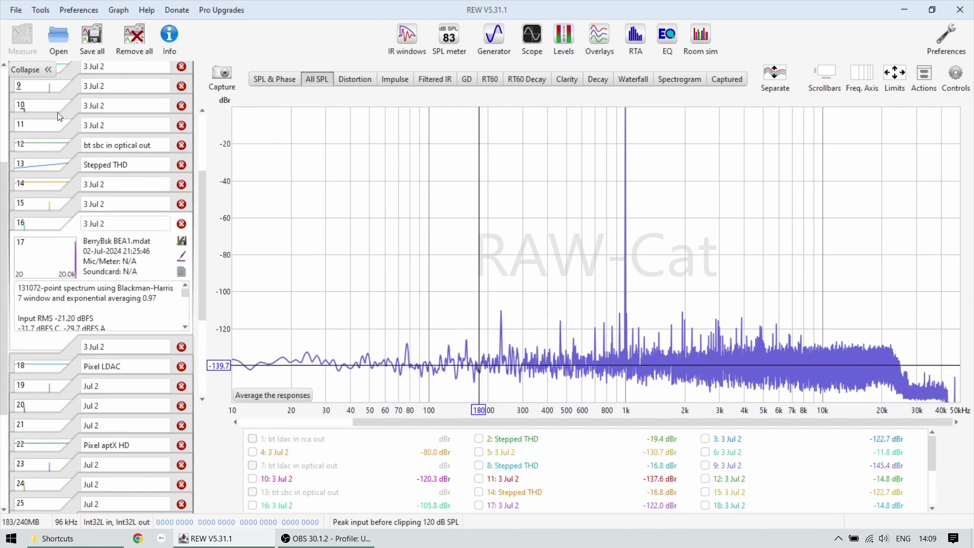
{"action": "scroll", "coordinate": [60, 117], "scroll_direction": "up", "scroll_amount": 8}
{"action": "left_click", "coordinate": [705, 466]}
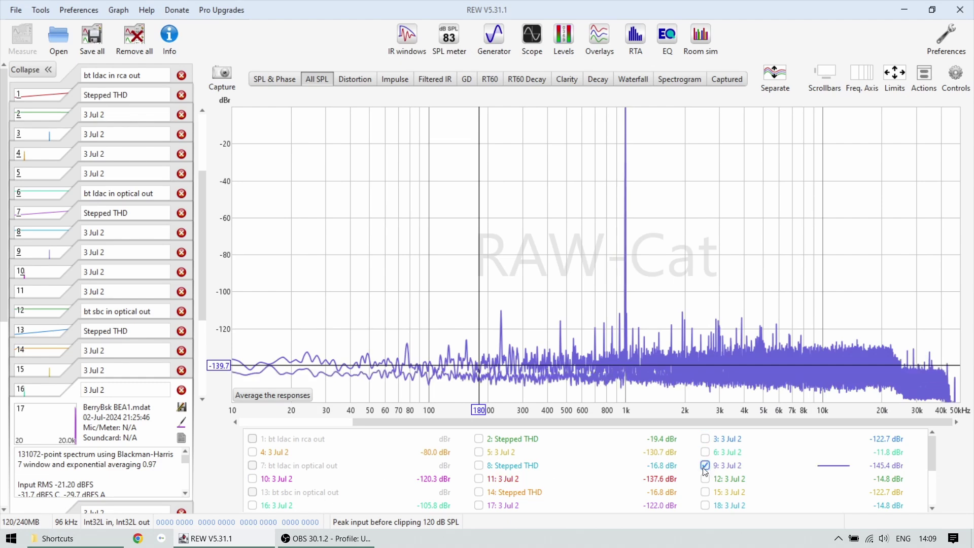
{"action": "scroll", "coordinate": [704, 472], "scroll_direction": "down", "scroll_amount": 3}
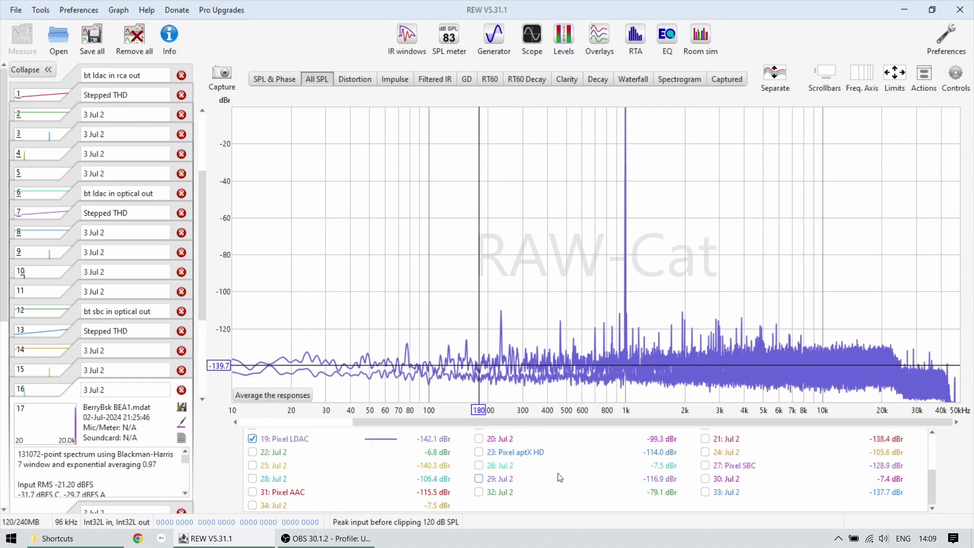
{"action": "left_click", "coordinate": [252, 438]}
{"action": "left_click", "coordinate": [253, 439]}
{"action": "left_click", "coordinate": [253, 439]}
{"action": "left_click", "coordinate": [253, 438]}
{"action": "left_click", "coordinate": [252, 439]}
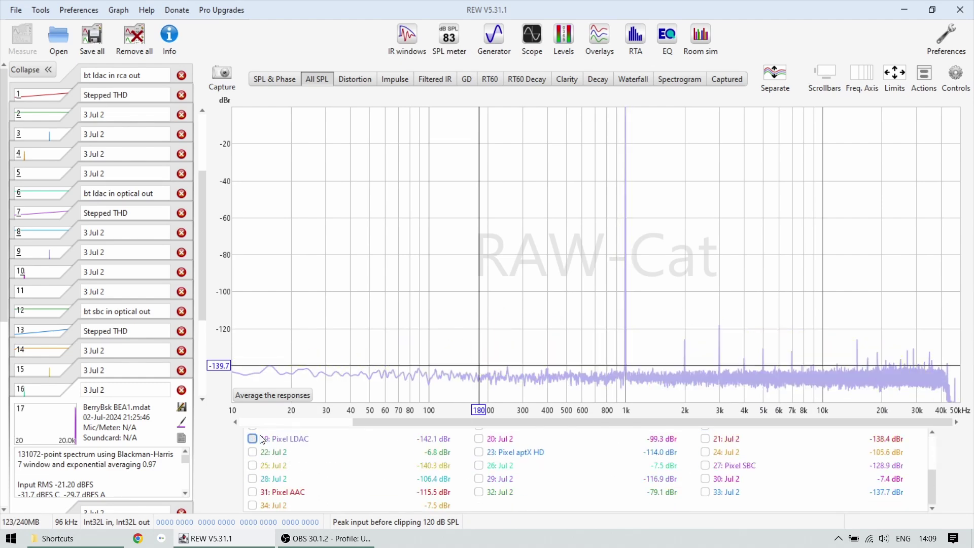
{"action": "left_click", "coordinate": [262, 439]}
{"action": "left_click", "coordinate": [261, 439]}
{"action": "left_click", "coordinate": [261, 439]}
{"action": "left_click", "coordinate": [262, 440]}
{"action": "left_click", "coordinate": [261, 440]}
{"action": "left_click", "coordinate": [262, 439]}
{"action": "left_click", "coordinate": [261, 439]}
{"action": "left_click", "coordinate": [262, 440]}
{"action": "left_click", "coordinate": [262, 439]}
{"action": "left_click", "coordinate": [262, 440]}
{"action": "left_click", "coordinate": [262, 440]}
{"action": "left_click", "coordinate": [262, 440]}
{"action": "left_click", "coordinate": [261, 440]}
{"action": "left_click", "coordinate": [262, 440]}
{"action": "left_click", "coordinate": [261, 440]}
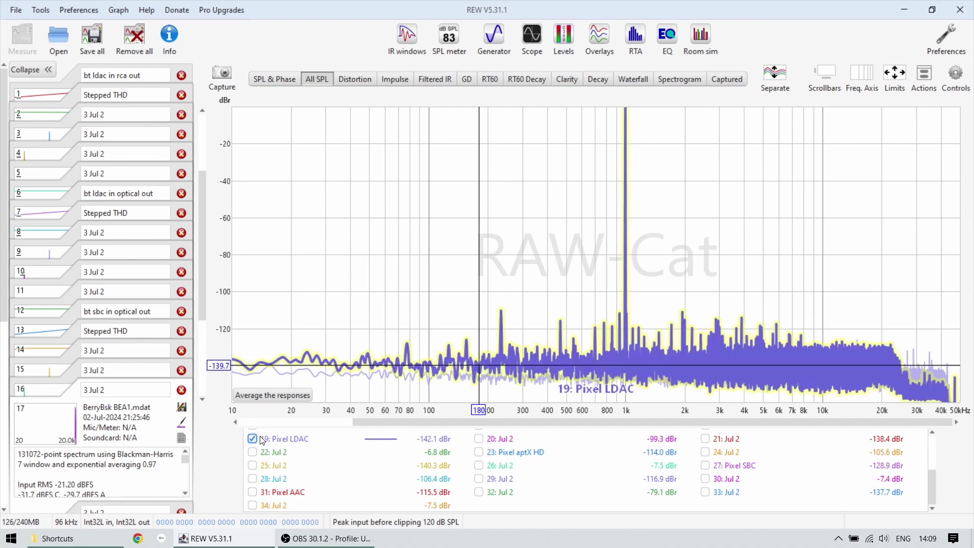
{"action": "left_click", "coordinate": [262, 439]}
{"action": "left_click", "coordinate": [261, 440]}
{"action": "left_click", "coordinate": [262, 439]}
{"action": "left_click", "coordinate": [262, 440]}
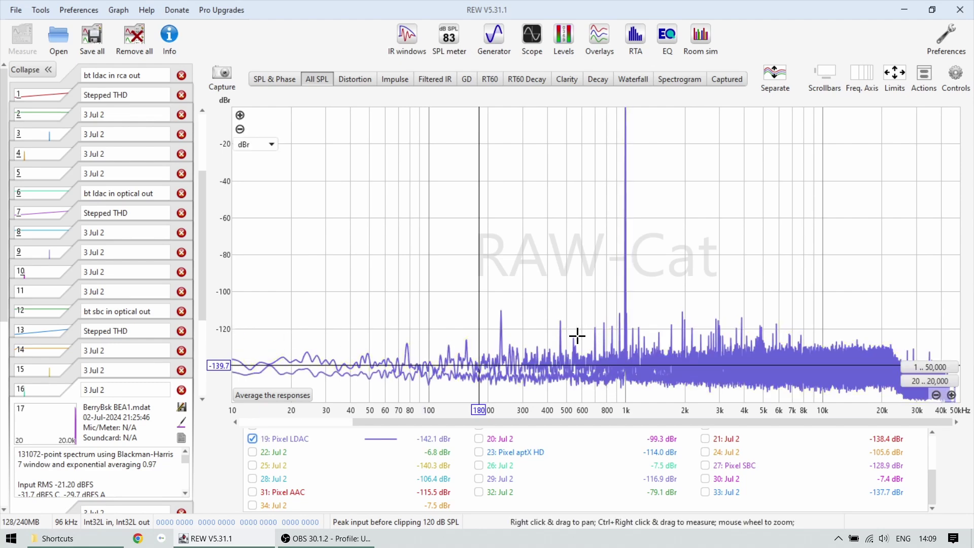
{"action": "left_click", "coordinate": [654, 327]}
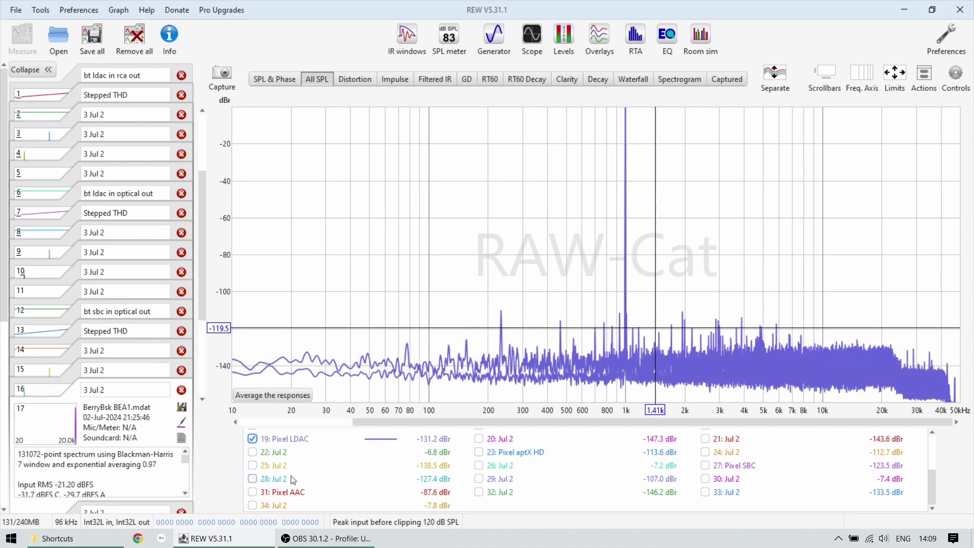
{"action": "mouse_move", "coordinate": [281, 441]}
{"action": "scroll", "coordinate": [751, 468], "scroll_direction": "up", "scroll_amount": 3}
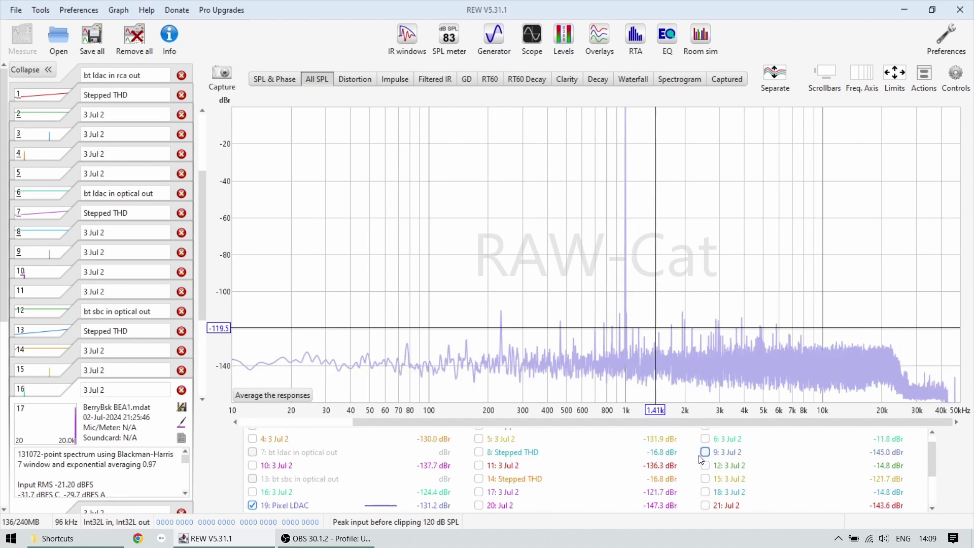
{"action": "scroll", "coordinate": [600, 465], "scroll_direction": "down", "scroll_amount": 3}
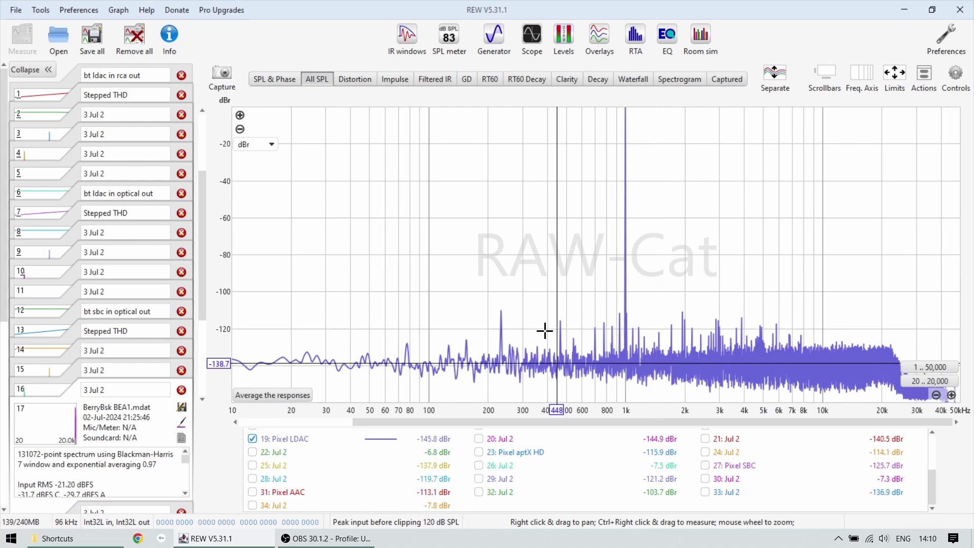
- Compare Pixel aptX HD against Pixel LDAC, reading levels near 97 Hz and 14 Hz
{"action": "left_click", "coordinate": [479, 452]}
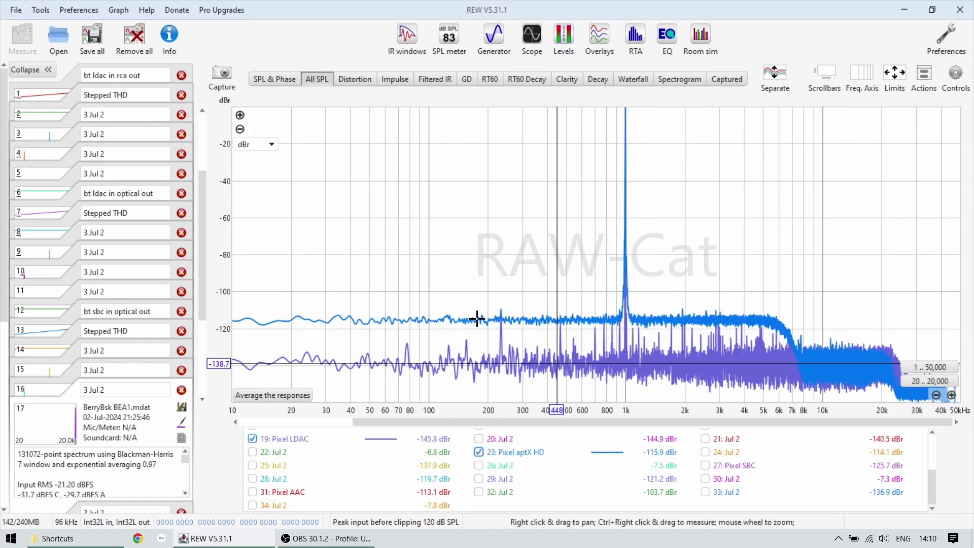
{"action": "left_click", "coordinate": [304, 439]}
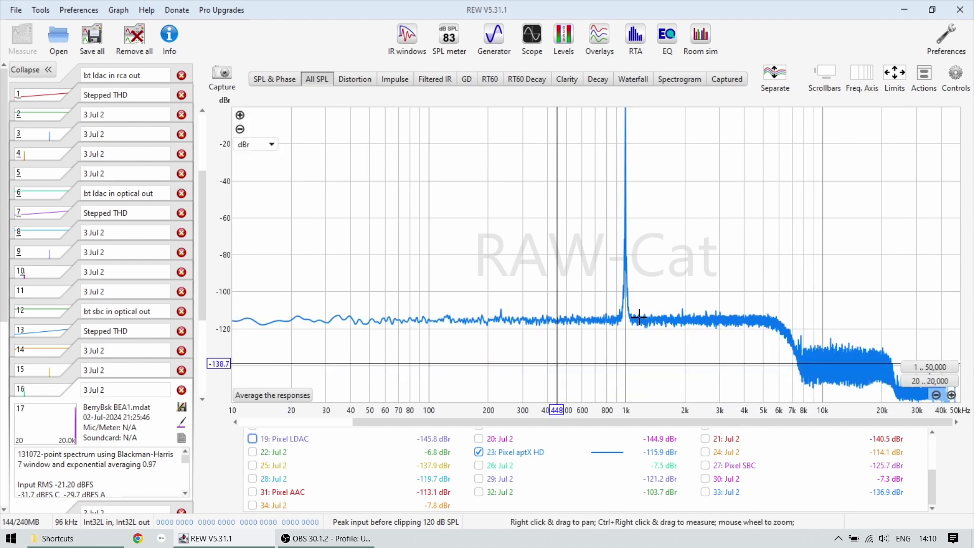
{"action": "left_click", "coordinate": [387, 323]}
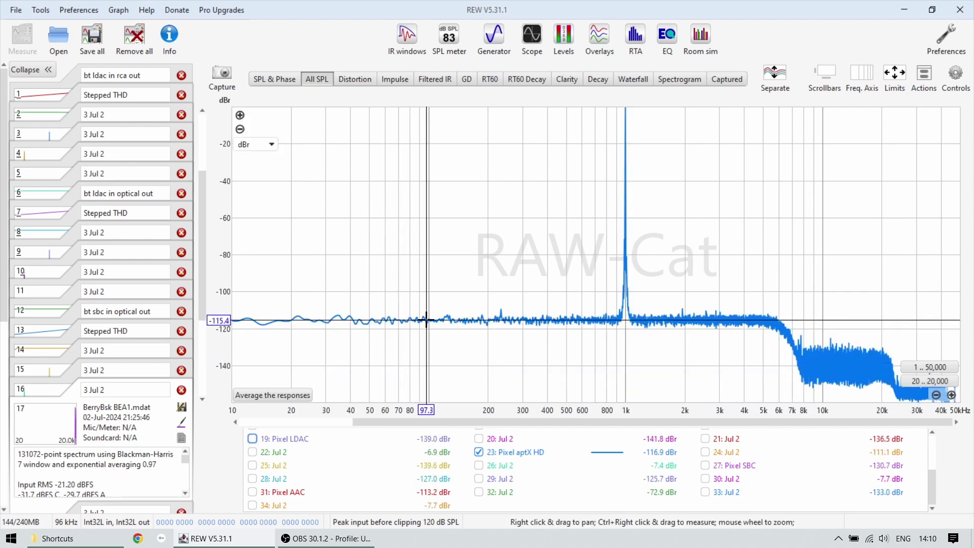
{"action": "left_click", "coordinate": [426, 322]}
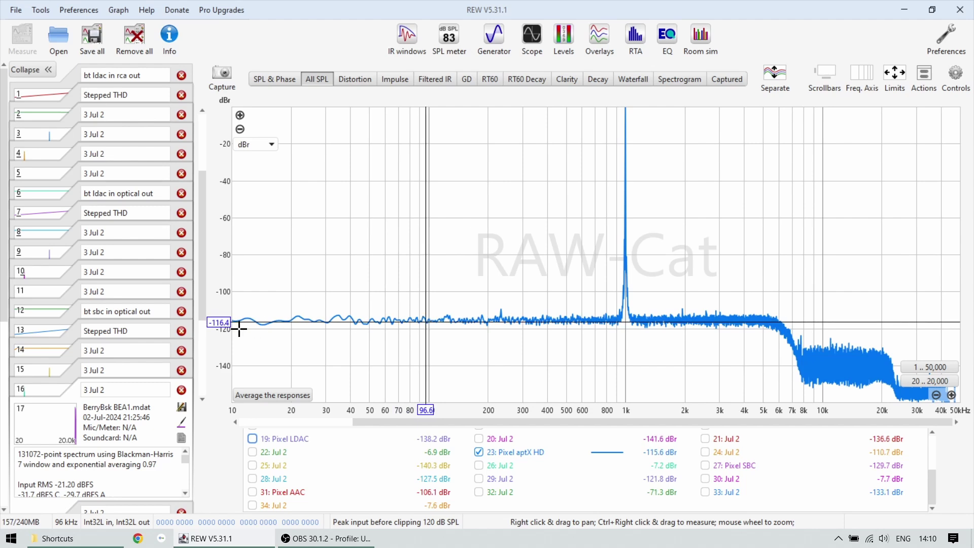
{"action": "left_click", "coordinate": [293, 442]}
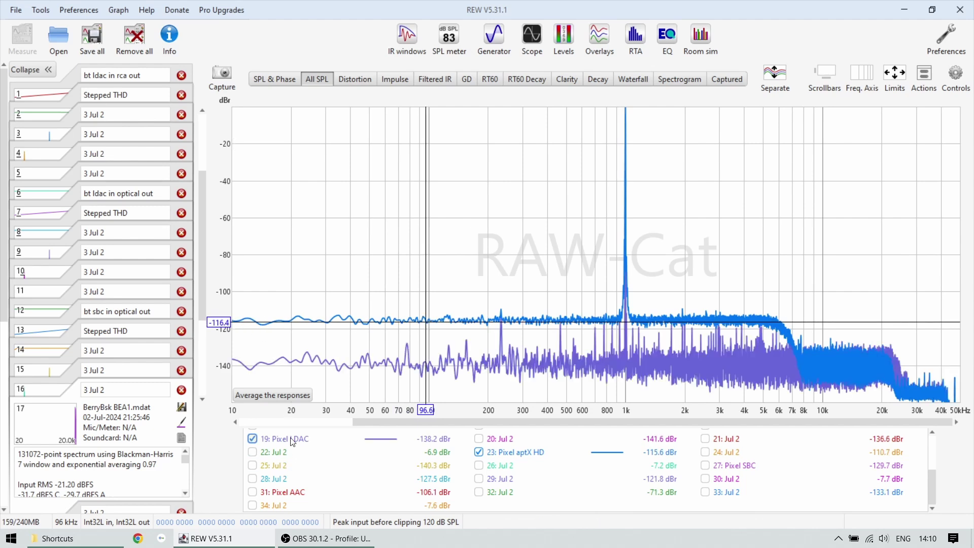
{"action": "left_click", "coordinate": [262, 362]}
{"action": "left_click", "coordinate": [264, 361]}
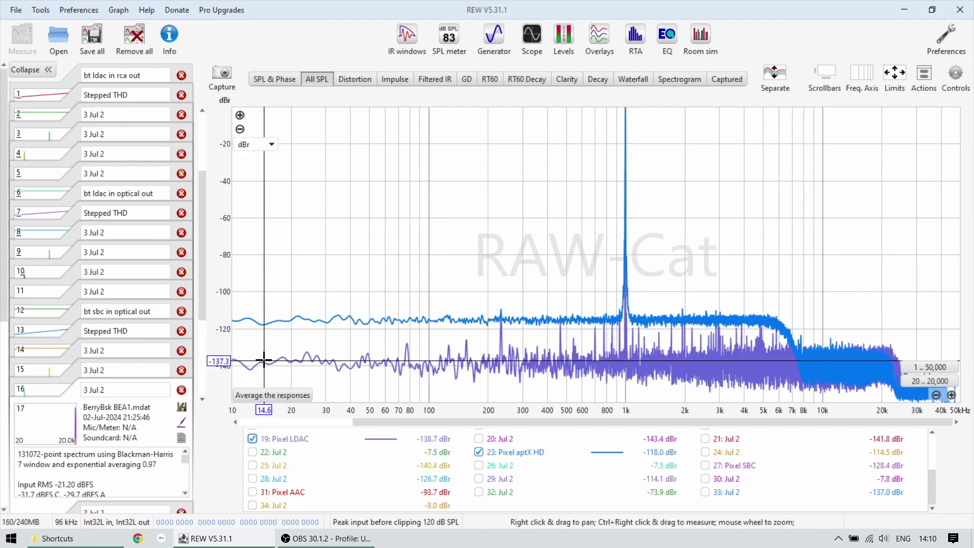
{"action": "left_click", "coordinate": [252, 438]}
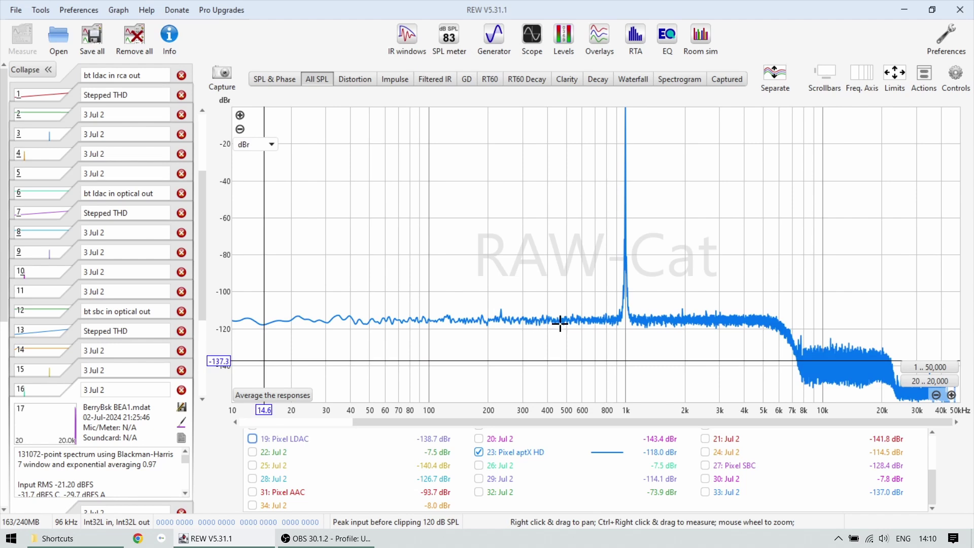
- Show Pixel SBC, then Pixel AAC alone, reading the AAC level at 1.56 kHz
{"action": "left_click", "coordinate": [705, 465]}
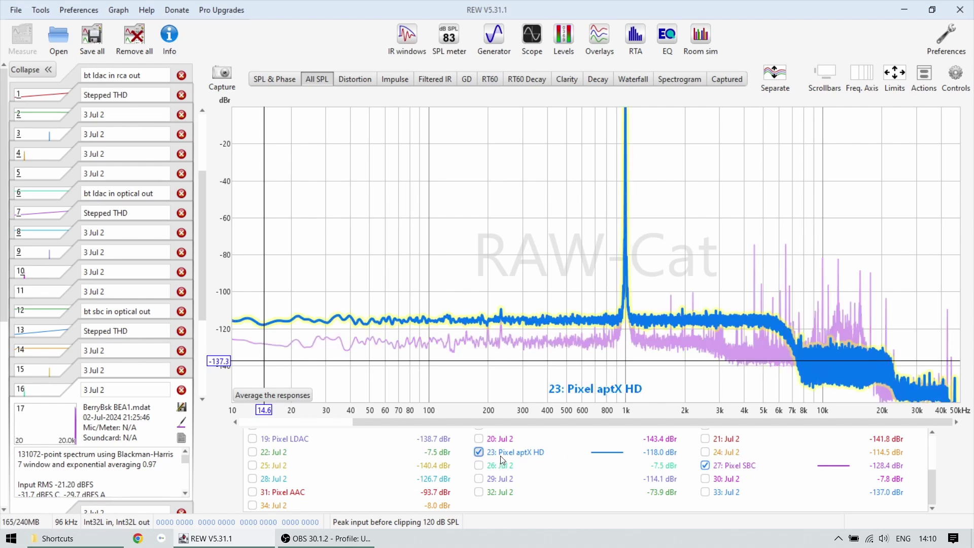
{"action": "left_click", "coordinate": [478, 451]}
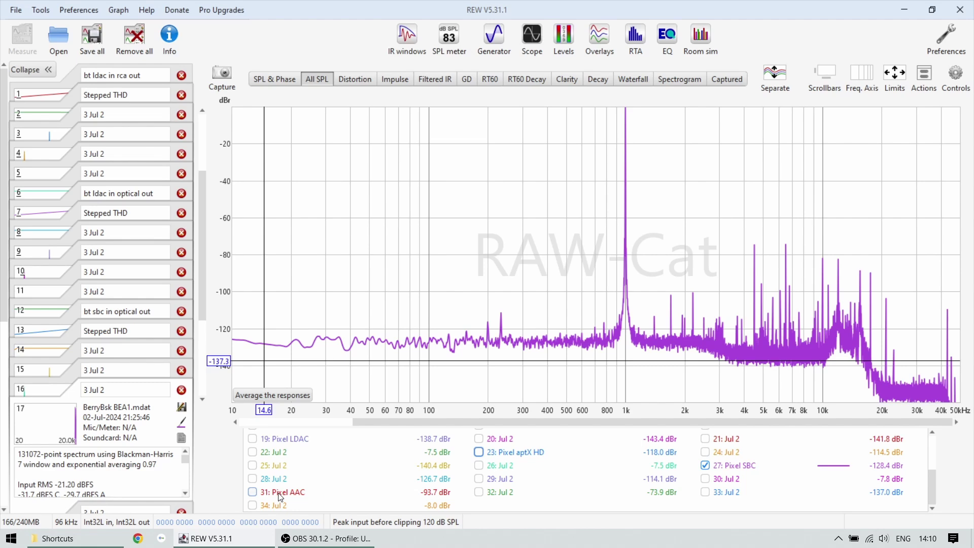
{"action": "left_click", "coordinate": [252, 491]}
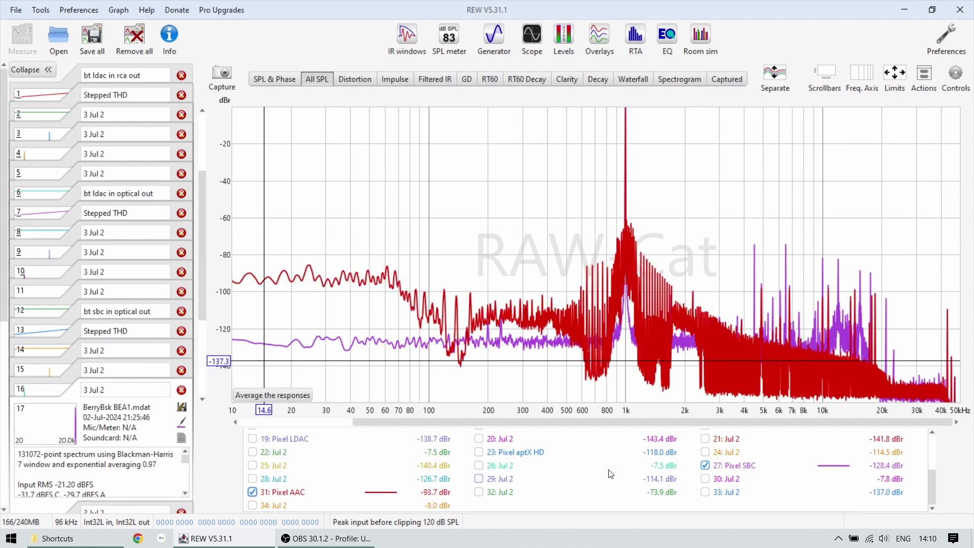
{"action": "left_click", "coordinate": [704, 465]}
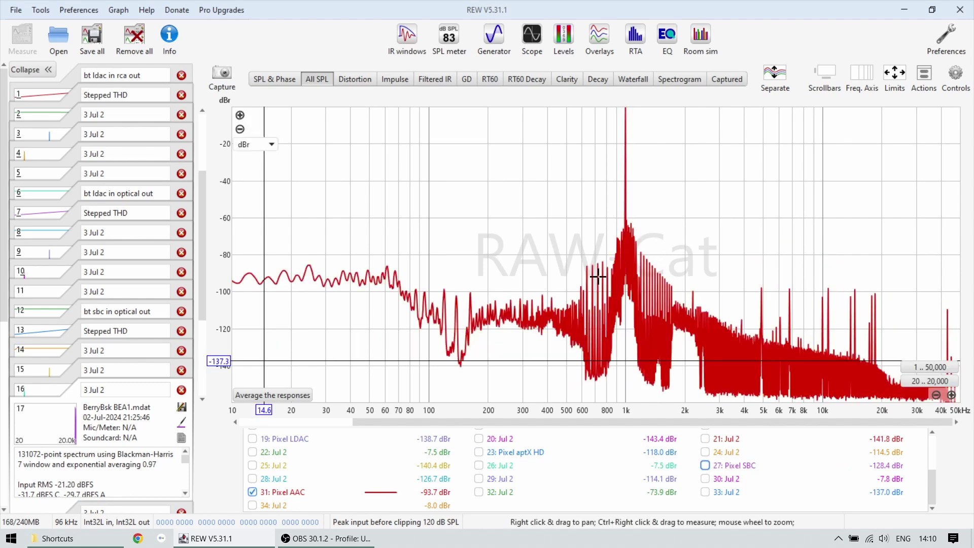
{"action": "left_click_drag", "start_coordinate": [705, 330], "coordinate": [663, 335]}
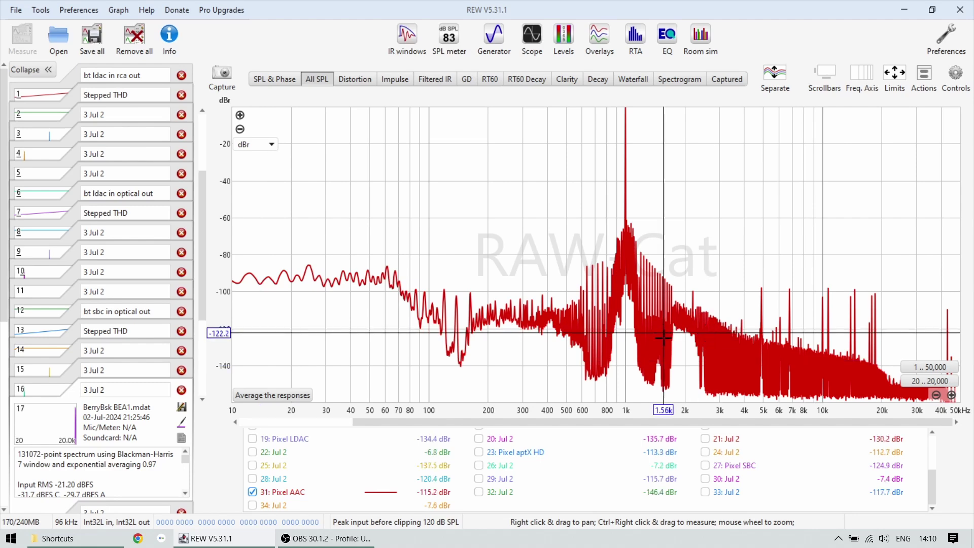
- Swap the Pixel AAC spectrum for measurement 20 and read its level at 6.05 kHz
{"action": "left_click", "coordinate": [252, 491]}
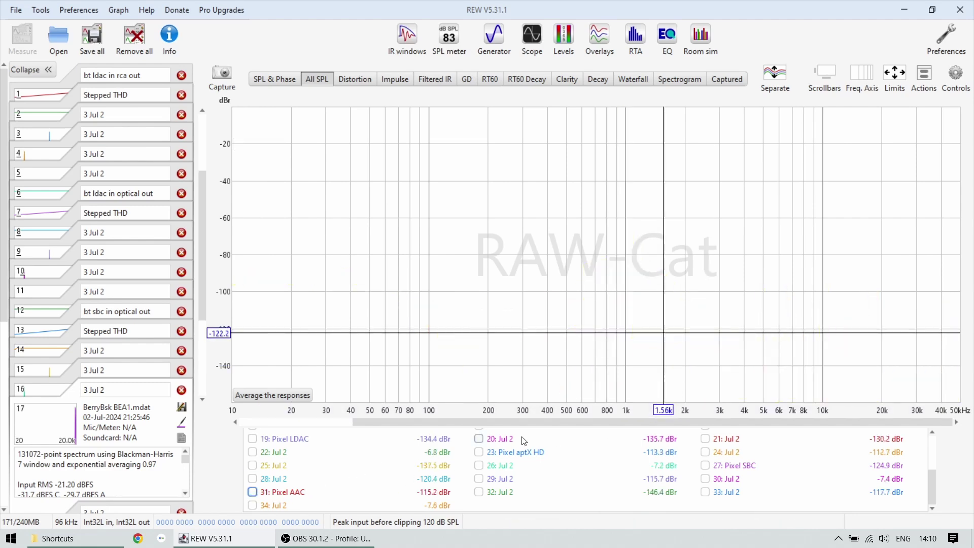
{"action": "left_click", "coordinate": [480, 439]}
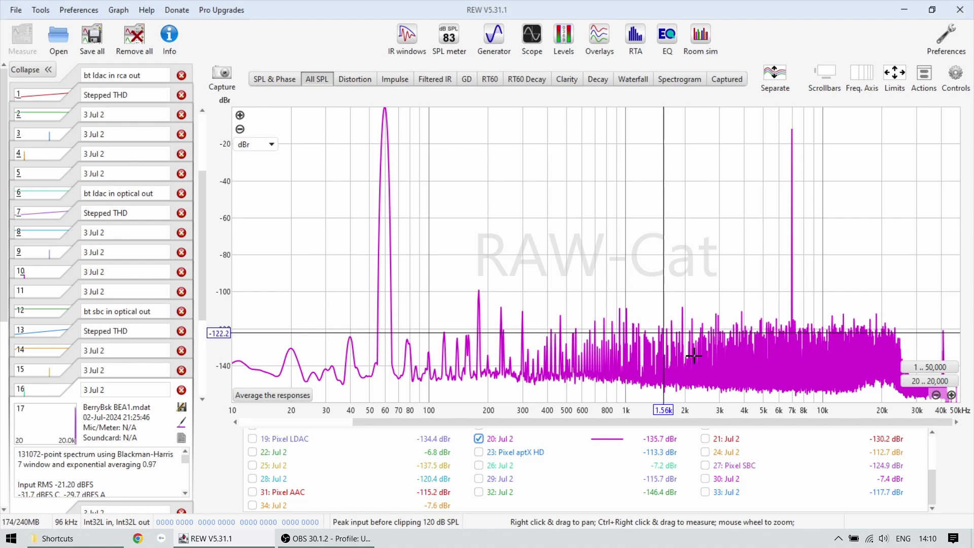
{"action": "left_click_drag", "start_coordinate": [793, 327], "coordinate": [779, 329]}
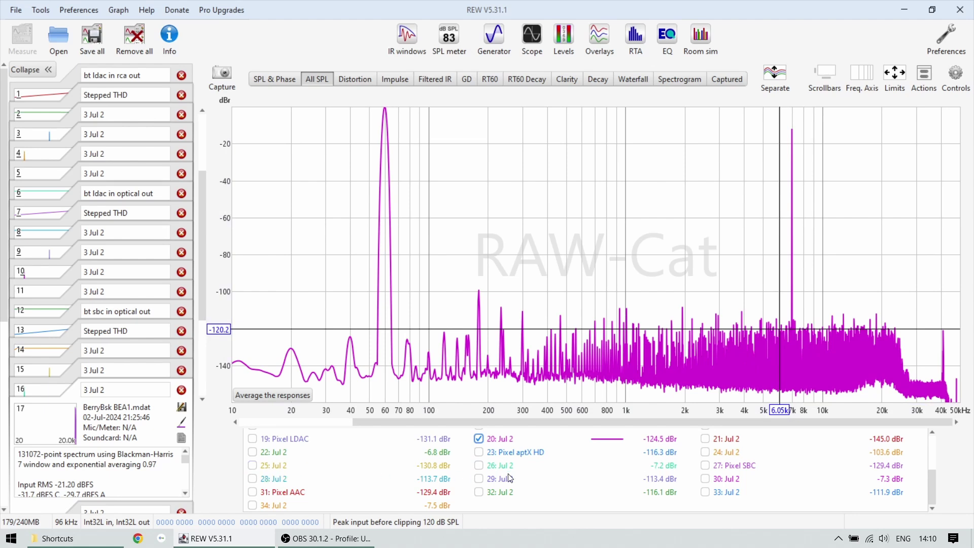
- Switch the overlay to measurement 24's spectrum and read the level near 823 Hz
{"action": "left_click", "coordinate": [704, 452]}
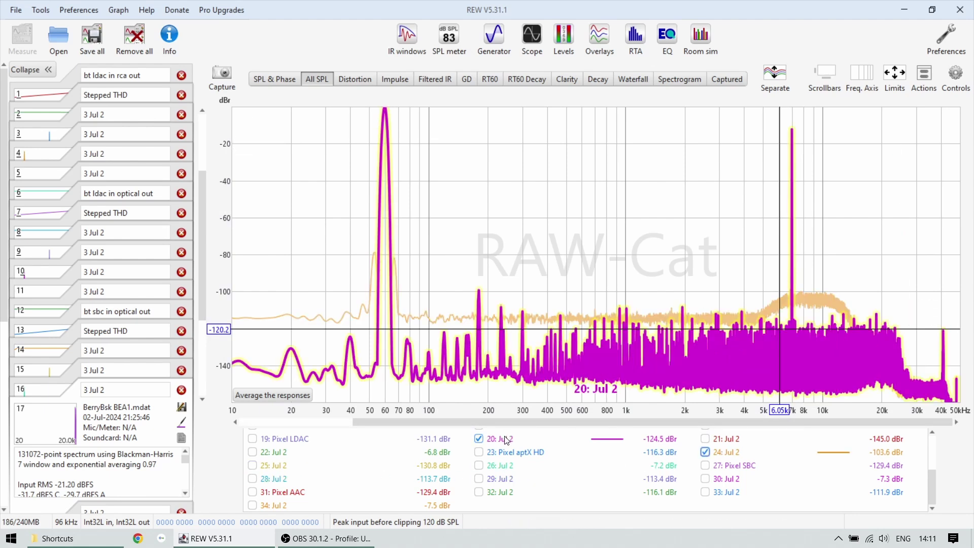
{"action": "left_click", "coordinate": [505, 437]}
{"action": "left_click", "coordinate": [608, 317]}
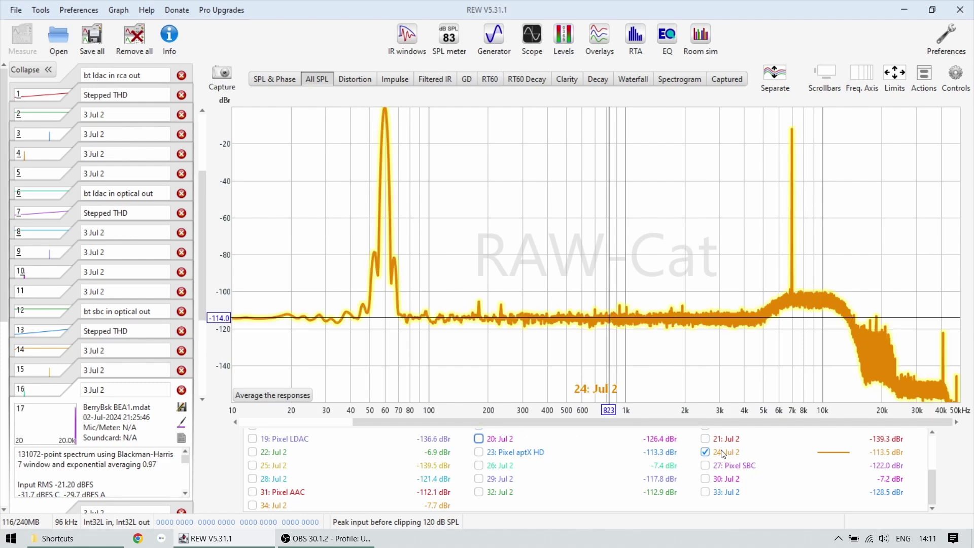
- Step through measurements 28 and 32 one at a time, then hide 32 too
{"action": "left_click", "coordinate": [296, 481]}
{"action": "left_click", "coordinate": [705, 452]}
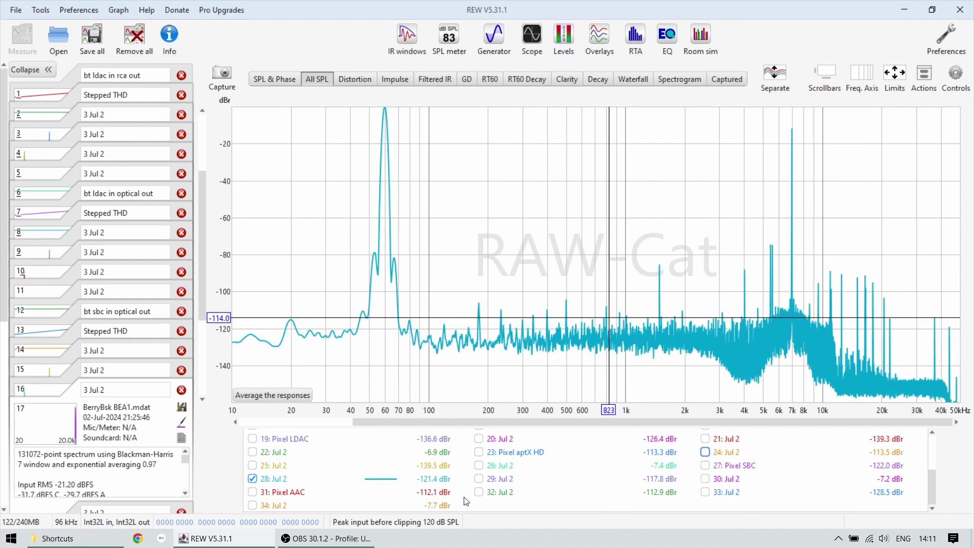
{"action": "left_click", "coordinate": [478, 493]}
{"action": "left_click", "coordinate": [299, 482]}
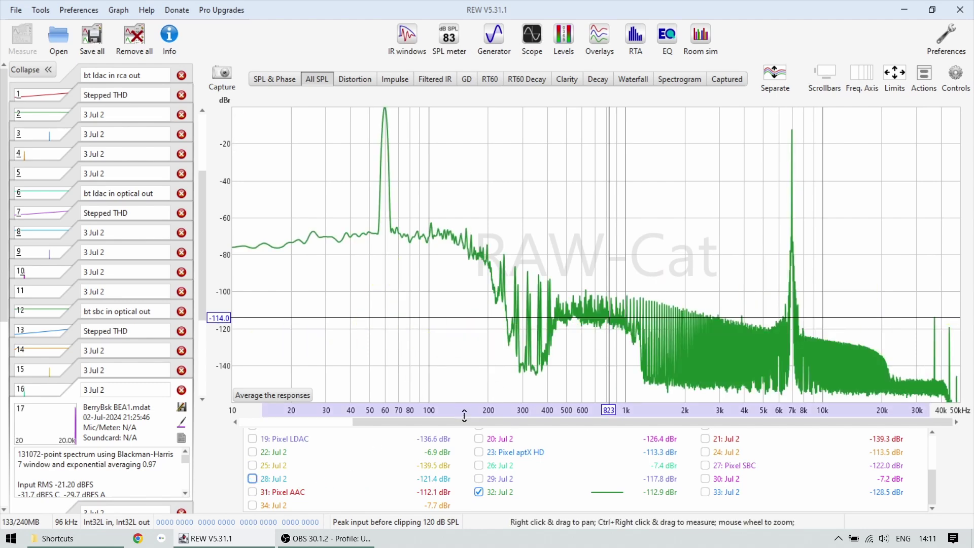
{"action": "left_click", "coordinate": [478, 492]}
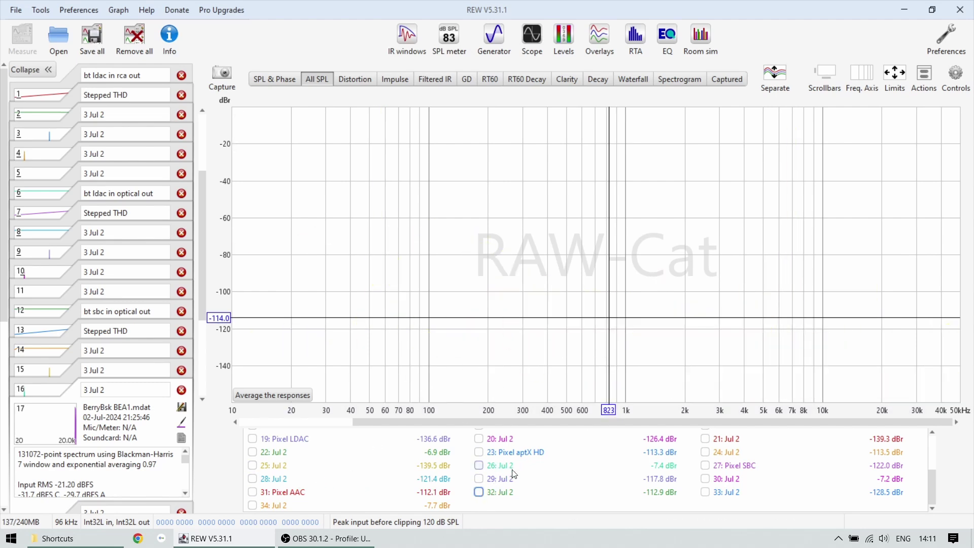
{"action": "left_click", "coordinate": [705, 465]}
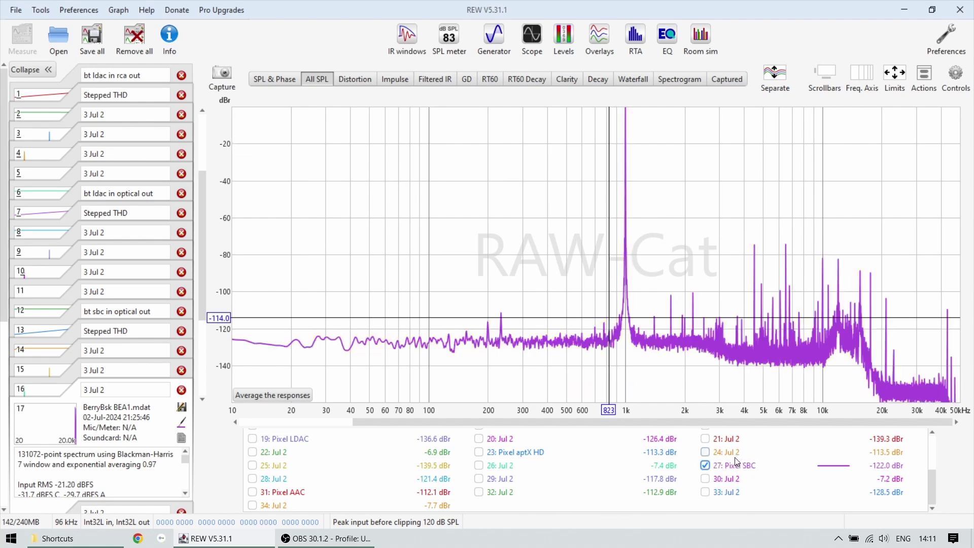
{"action": "left_click", "coordinate": [705, 465]}
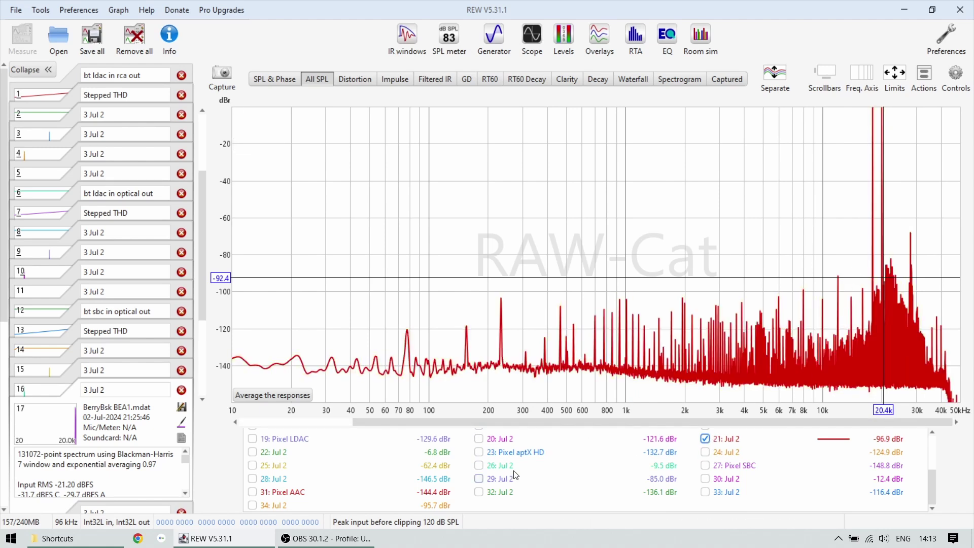
{"action": "left_click", "coordinate": [881, 158]}
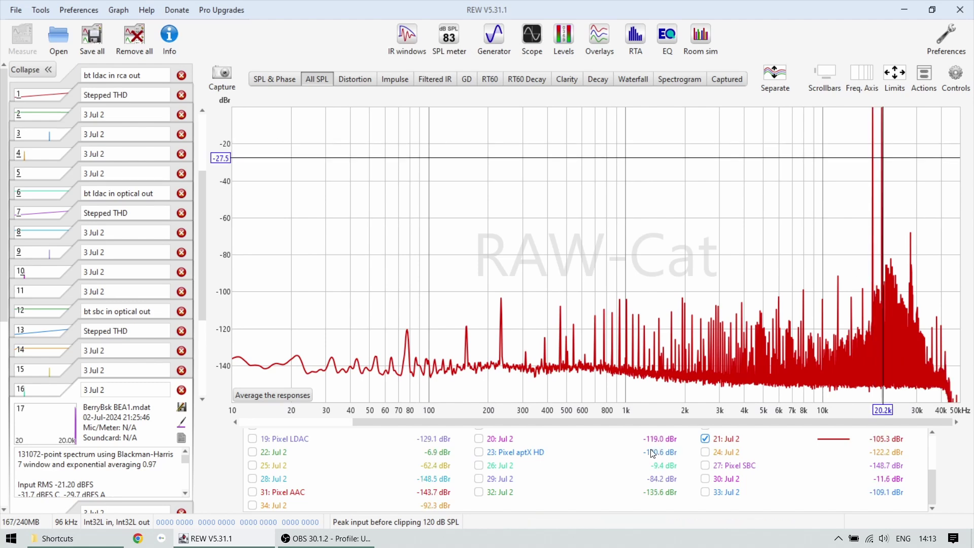
{"action": "left_click", "coordinate": [252, 465]}
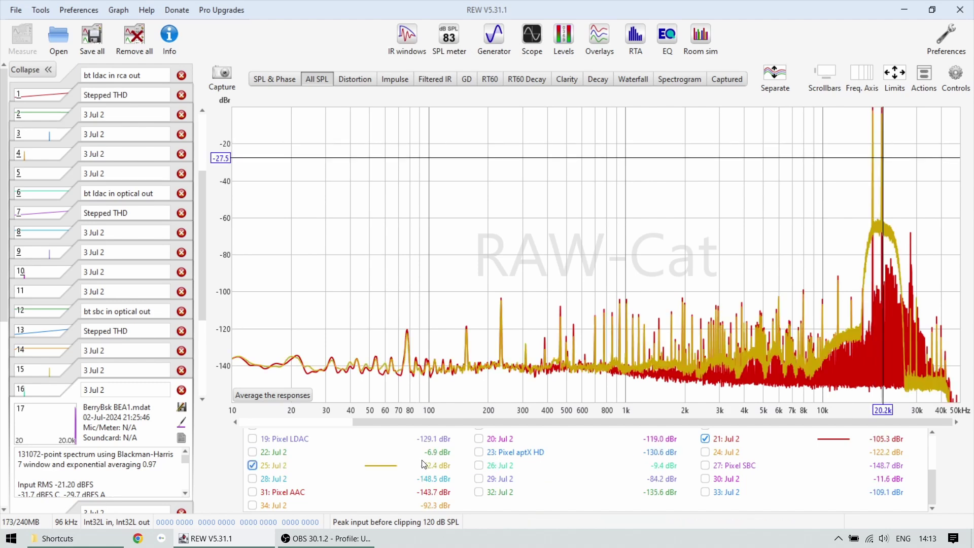
{"action": "left_click", "coordinate": [704, 439]}
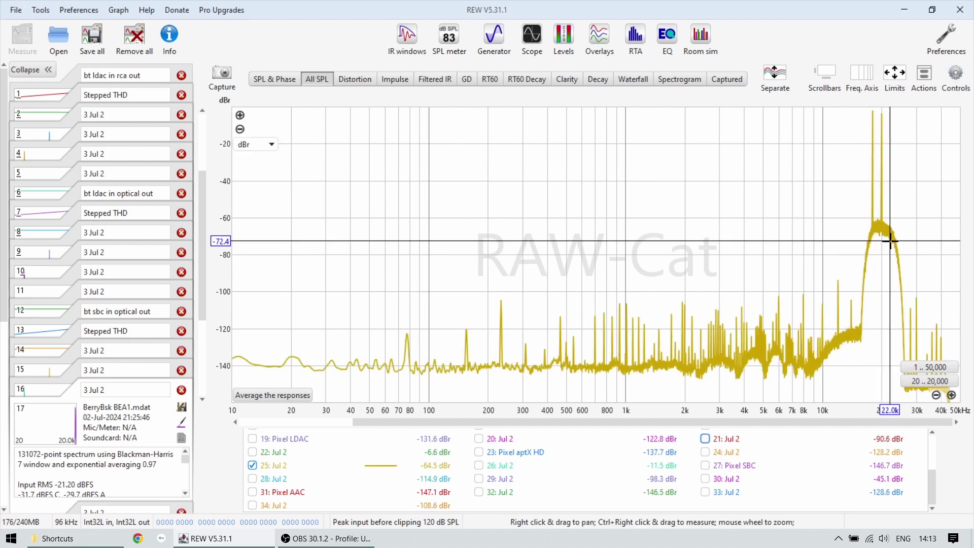
{"action": "left_click", "coordinate": [478, 478]}
{"action": "left_click", "coordinate": [263, 469]}
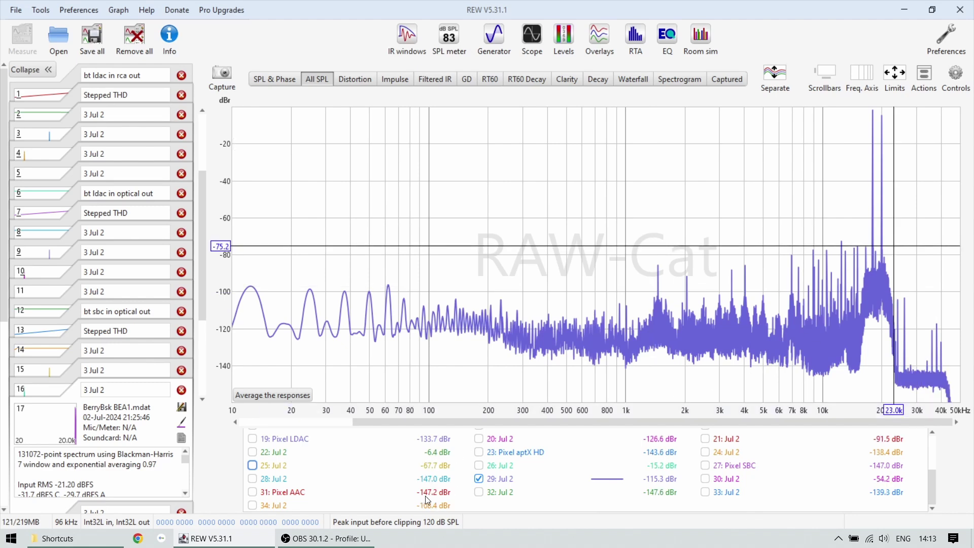
{"action": "left_click", "coordinate": [705, 492]}
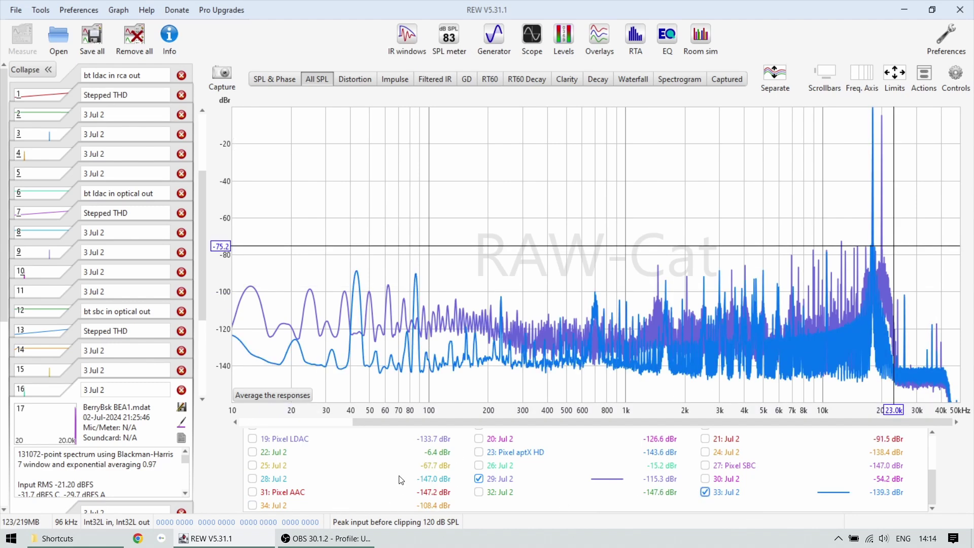
{"action": "left_click", "coordinate": [479, 478]}
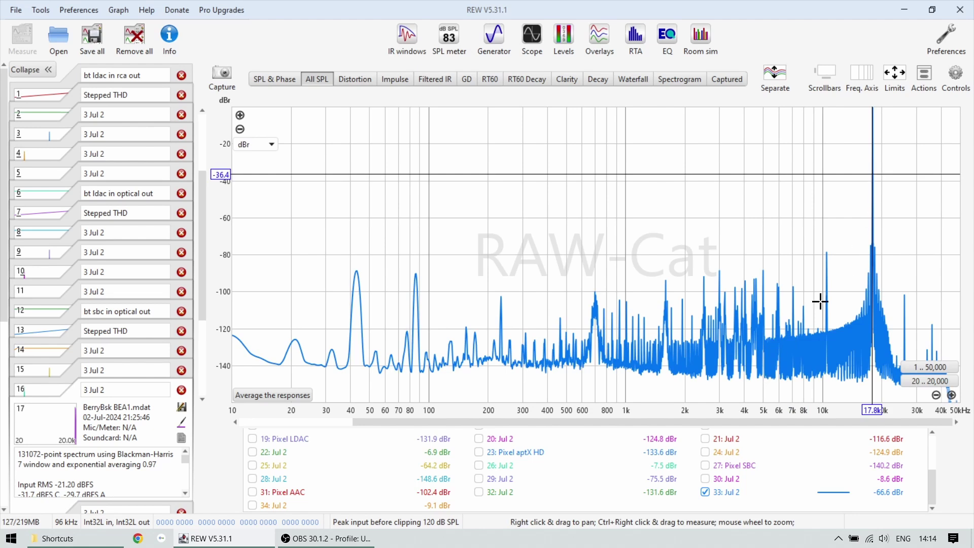
{"action": "left_click", "coordinate": [705, 492]}
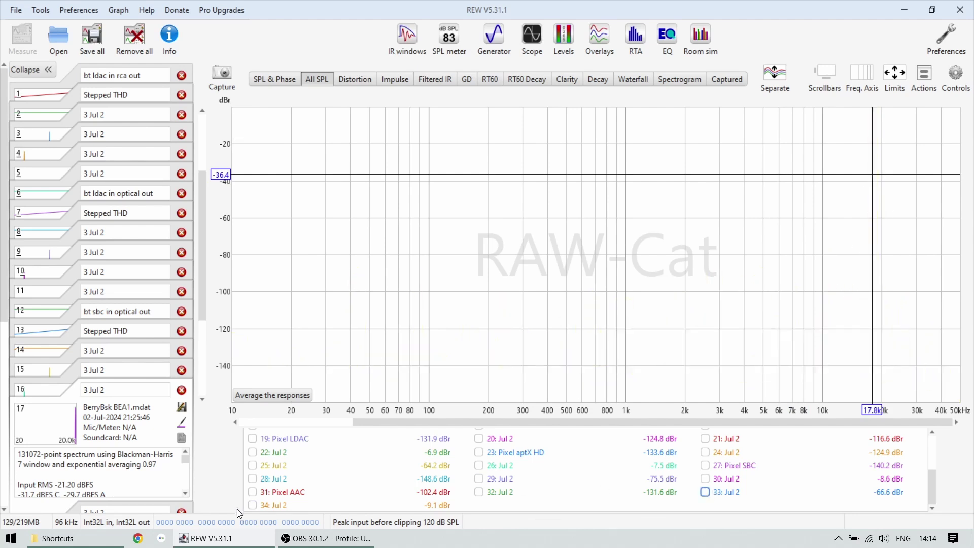
{"action": "left_click", "coordinate": [264, 505]}
- Raise the vertical scale to 40 dBr and read response levels at 13.2, 41.9, 44.1 and 42.8 kHz
{"action": "left_click_drag", "start_coordinate": [205, 242], "coordinate": [203, 191]}
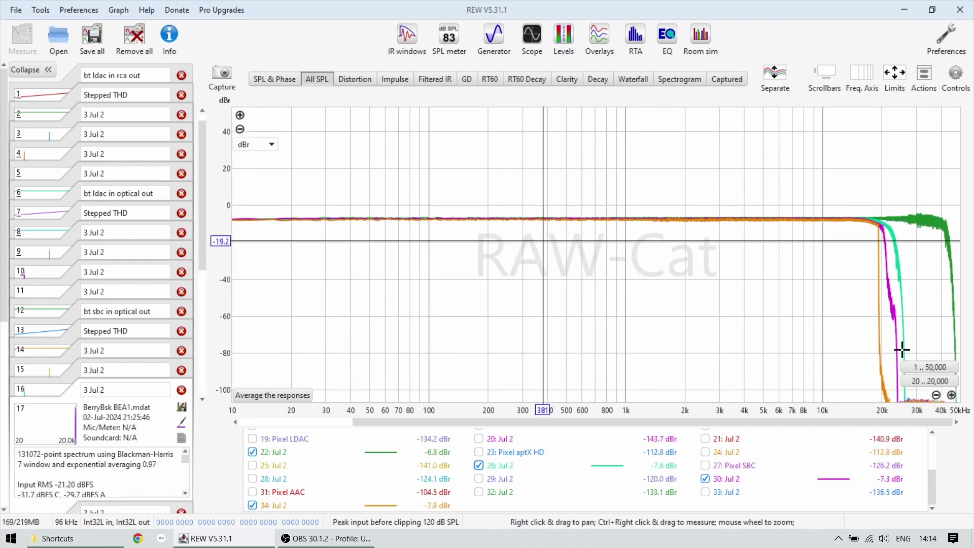
{"action": "left_click", "coordinate": [845, 267]}
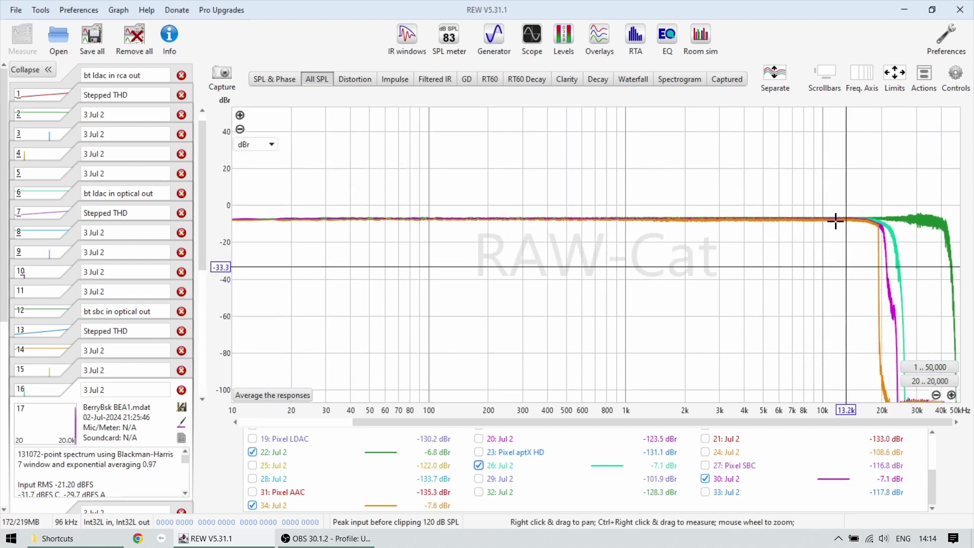
{"action": "left_click", "coordinate": [944, 221]}
{"action": "left_click", "coordinate": [948, 233]}
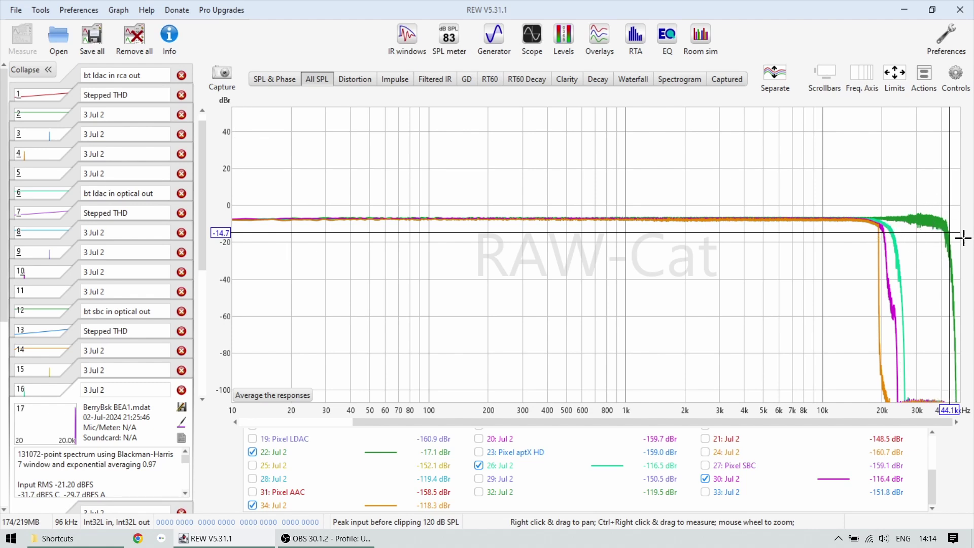
{"action": "left_click", "coordinate": [946, 230]}
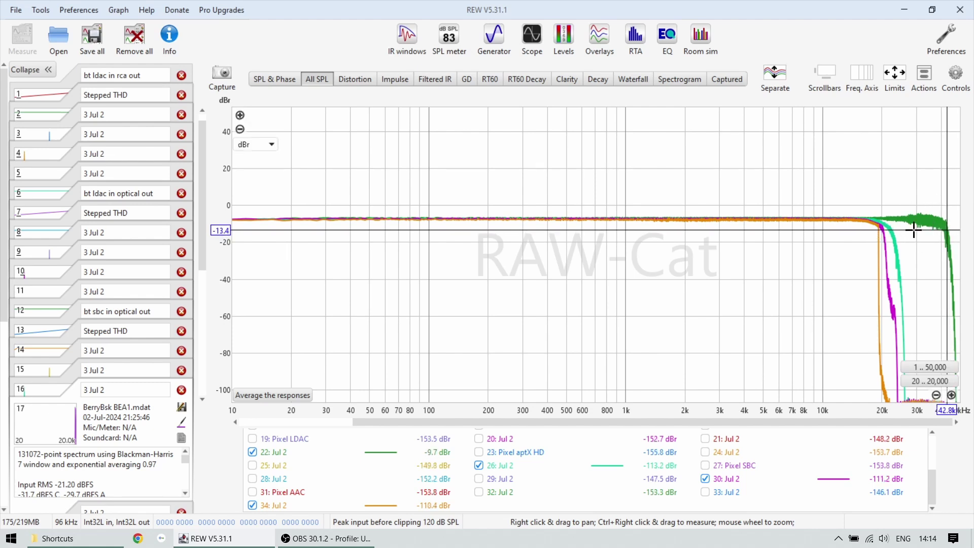
- Trace the roll-off between 19.2 and 24.9 kHz, reading levels at 20.4 and 19.2 kHz
{"action": "left_click", "coordinate": [883, 222]}
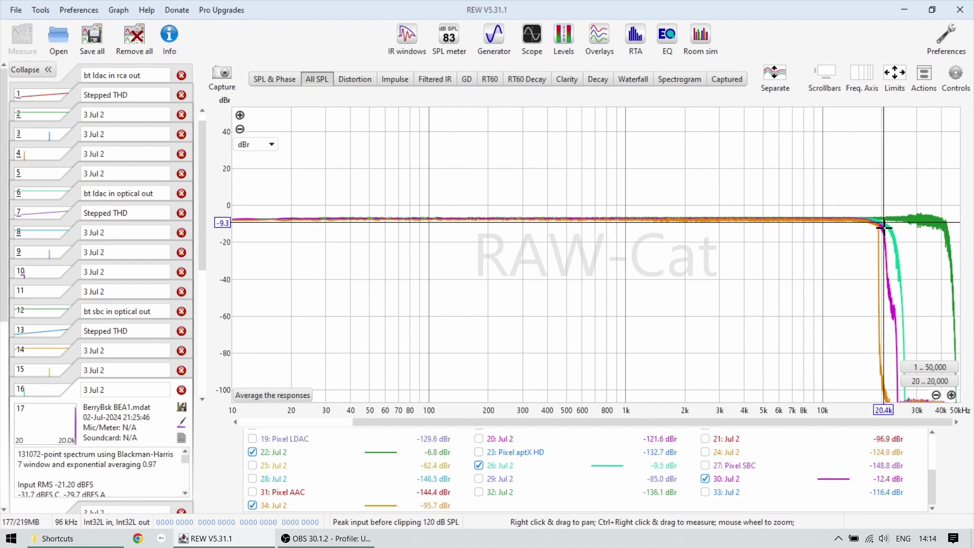
{"action": "left_click_drag", "start_coordinate": [884, 221], "coordinate": [900, 257]}
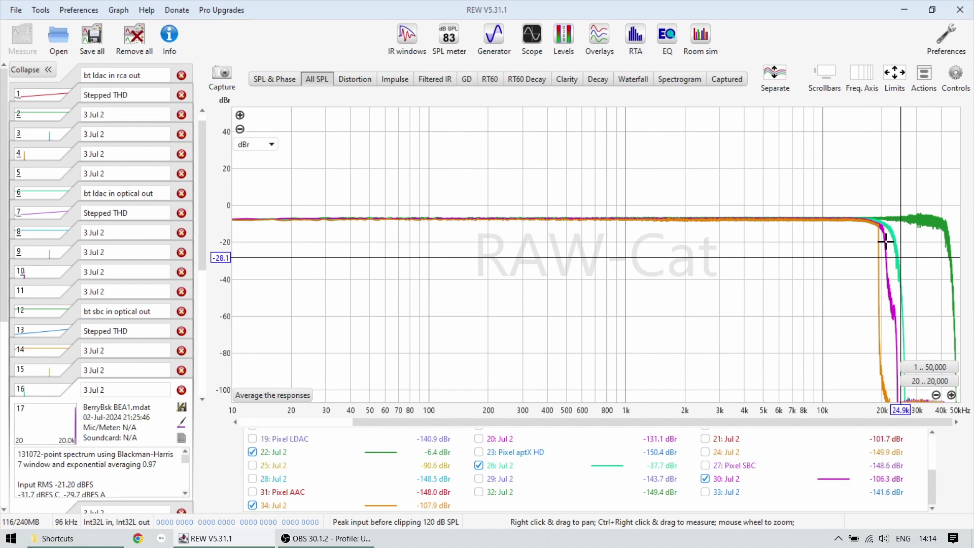
{"action": "left_click_drag", "start_coordinate": [884, 232], "coordinate": [882, 231]}
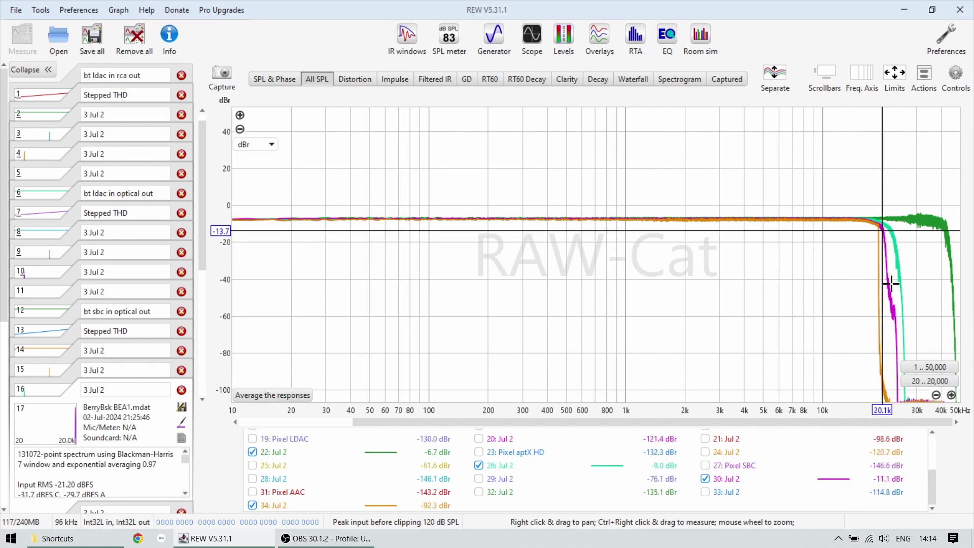
{"action": "left_click", "coordinate": [878, 229]}
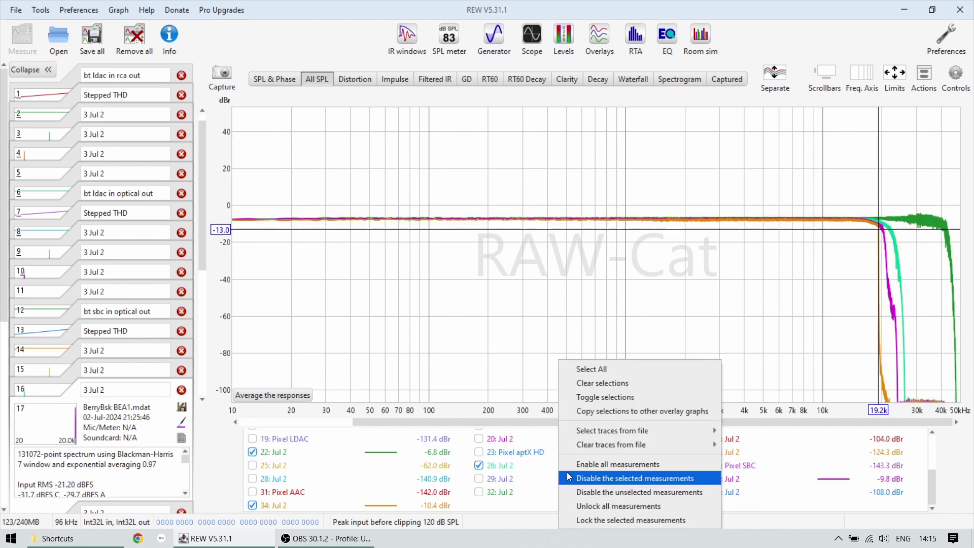
- Clear all legend selections and show only the 19: Pixel LDAC spectrum
{"action": "right_click", "coordinate": [563, 471]}
{"action": "left_click", "coordinate": [591, 385]}
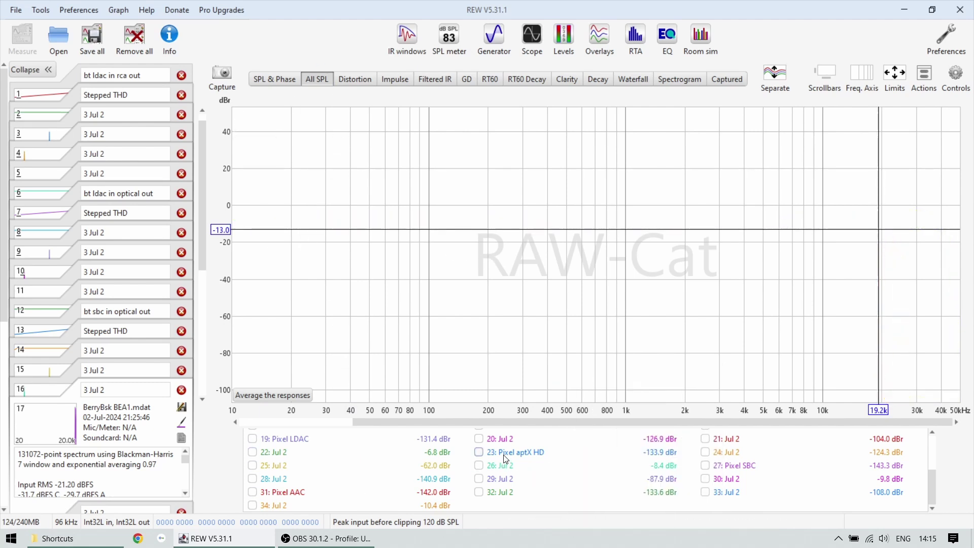
{"action": "scroll", "coordinate": [506, 460], "scroll_direction": "up", "scroll_amount": 1}
{"action": "scroll", "coordinate": [708, 485], "scroll_direction": "down", "scroll_amount": 1}
{"action": "left_click", "coordinate": [252, 452]}
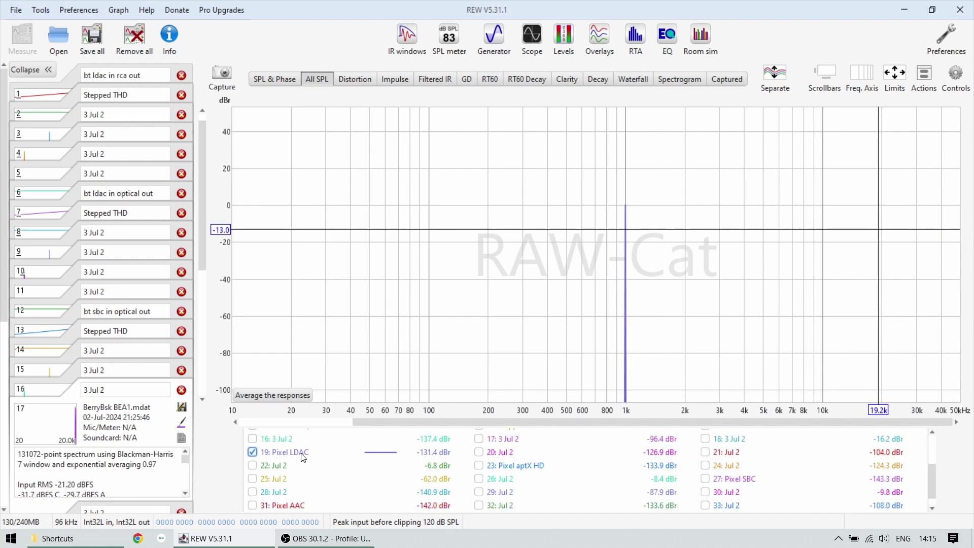
- Shift the scale to 0 to -140 dBr and overlay an earlier measurement's spectrum
{"action": "left_click_drag", "start_coordinate": [200, 158], "coordinate": [202, 206]}
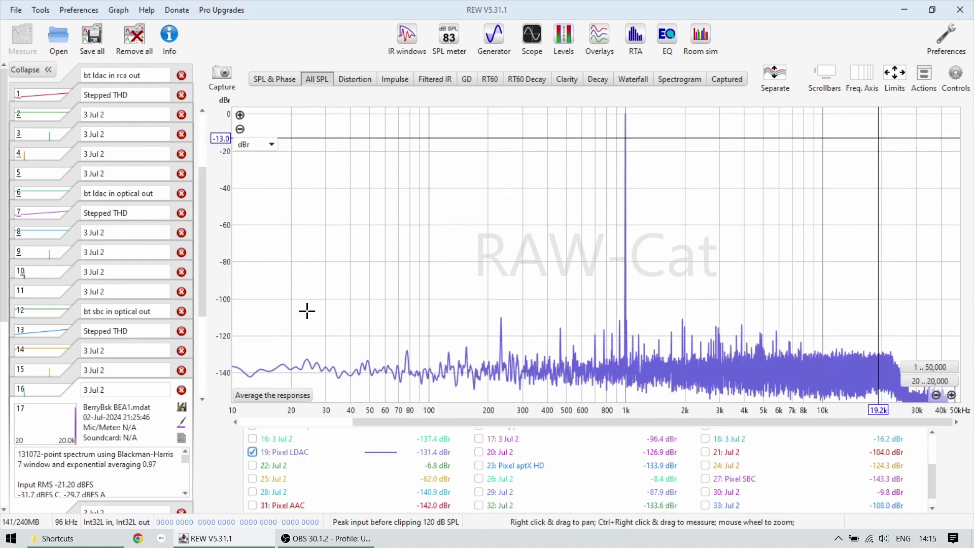
{"action": "scroll", "coordinate": [440, 462], "scroll_direction": "up", "scroll_amount": 3}
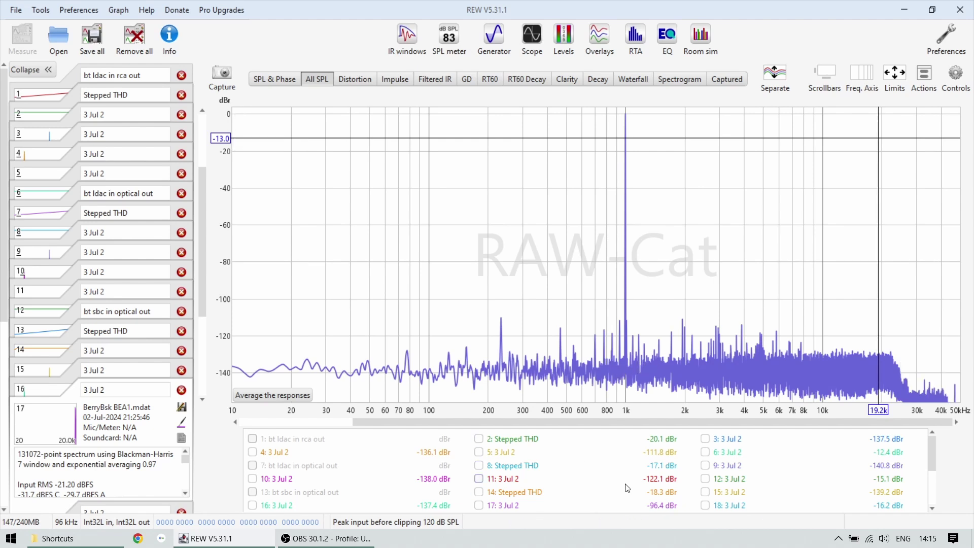
{"action": "left_click", "coordinate": [478, 465]}
{"action": "scroll", "coordinate": [480, 465], "scroll_direction": "down", "scroll_amount": 3}
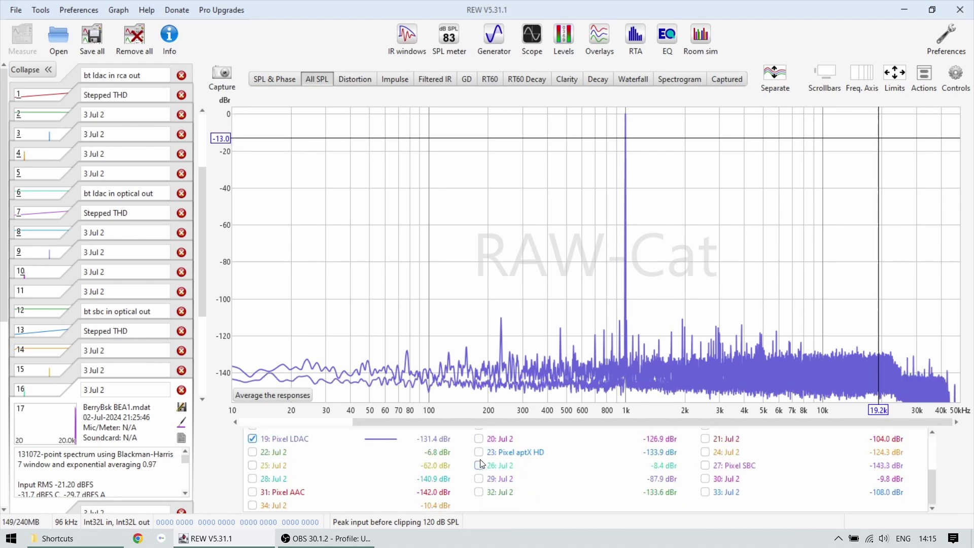
- Uncheck 19: Pixel LDAC, leaving the other 1 kHz tone spectrum plotted
{"action": "left_click", "coordinate": [252, 438]}
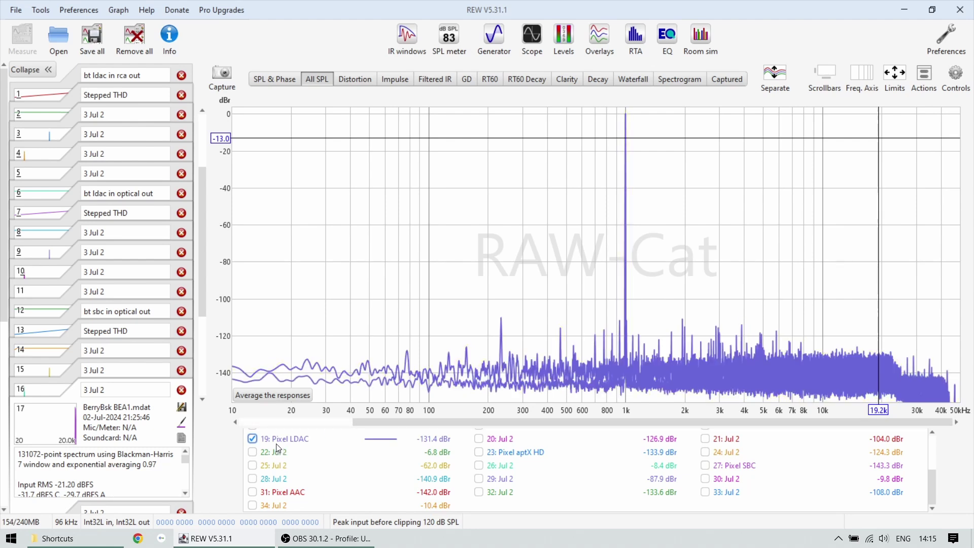